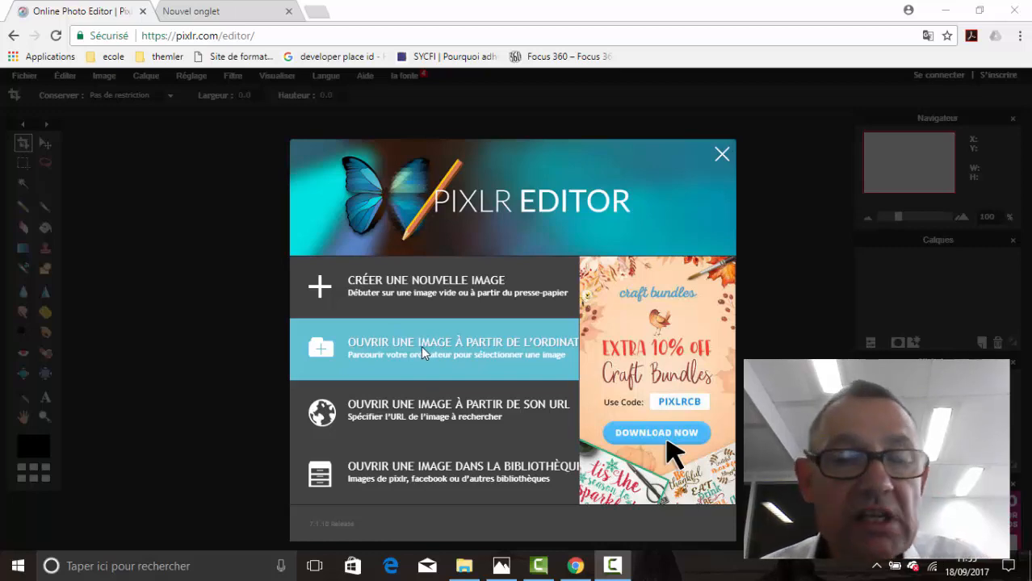
# Step: Open the image billionphotos-1658247.jpg from the computer's Téléchargements folder
pyautogui.click(386, 338)
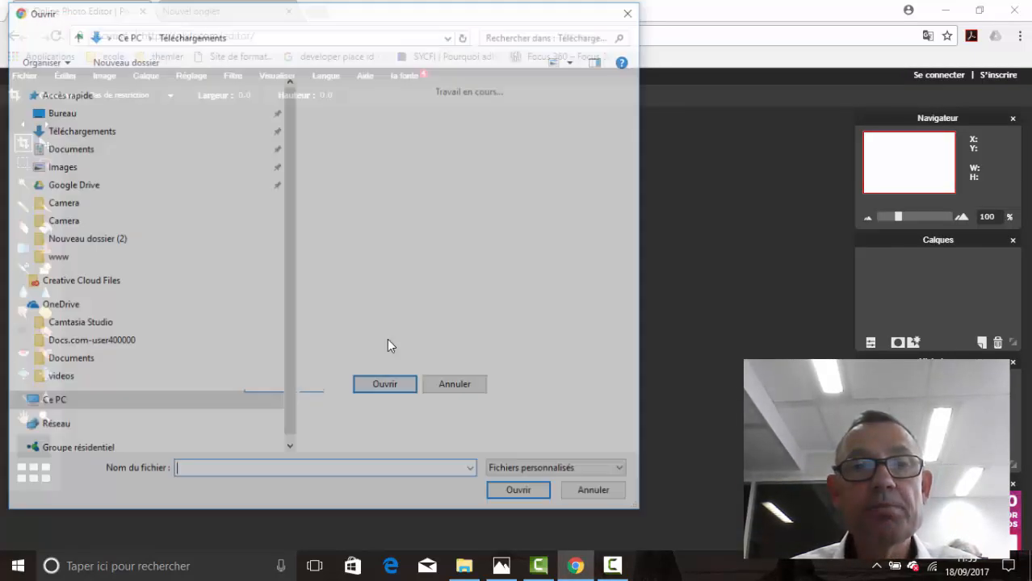
pyautogui.scroll(-3, 517, 303)
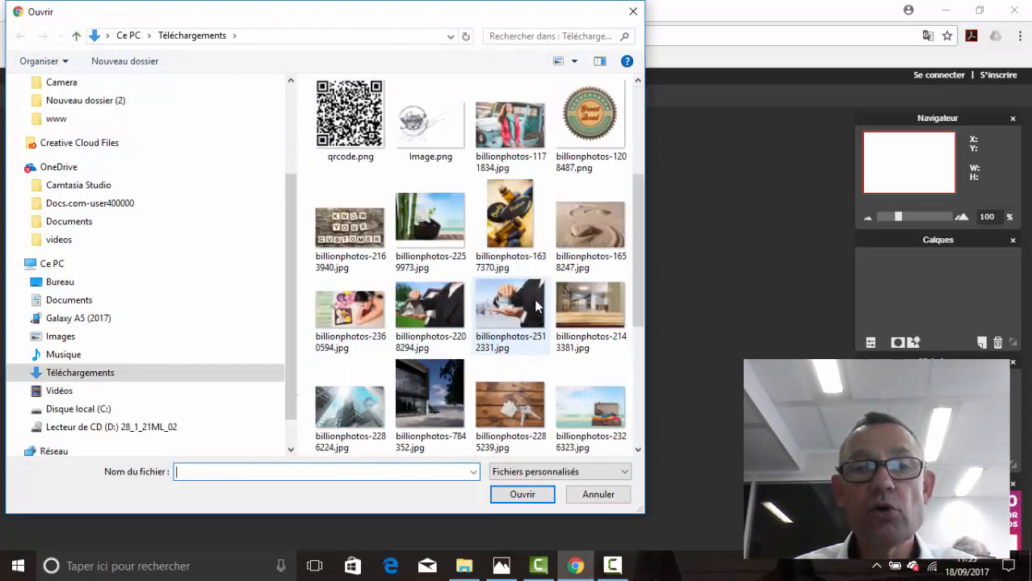
pyautogui.click(591, 226)
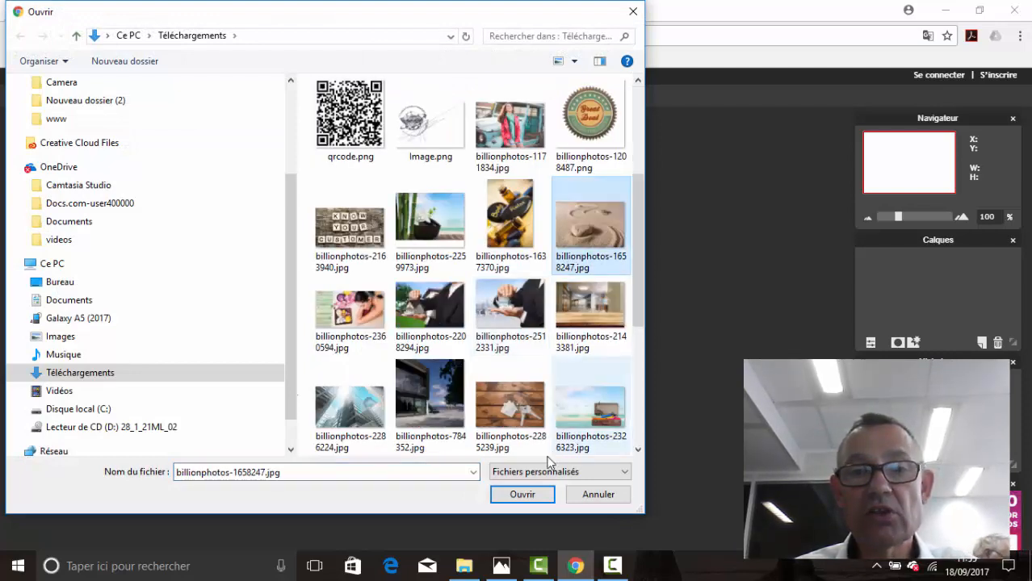
pyautogui.click(530, 494)
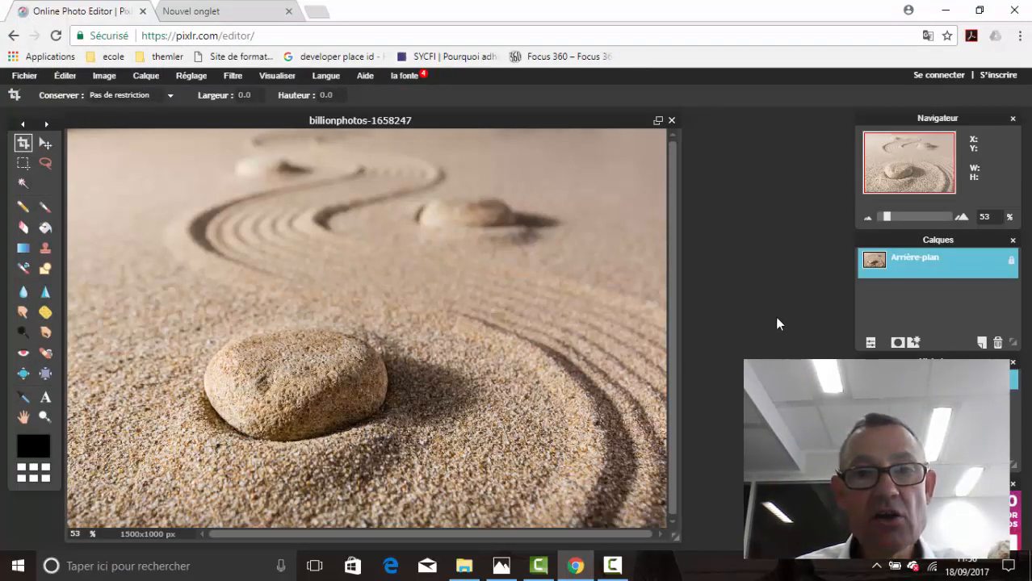
# Step: Search Google for pixlr in the second browser tab
pyautogui.click(235, 13)
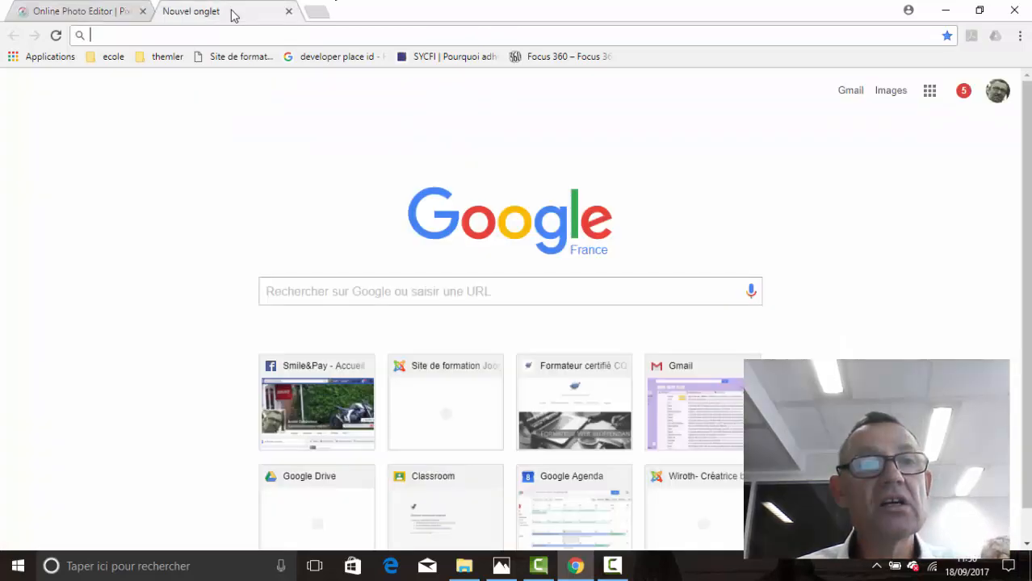
pyautogui.click(319, 290)
pyautogui.write('pixl')
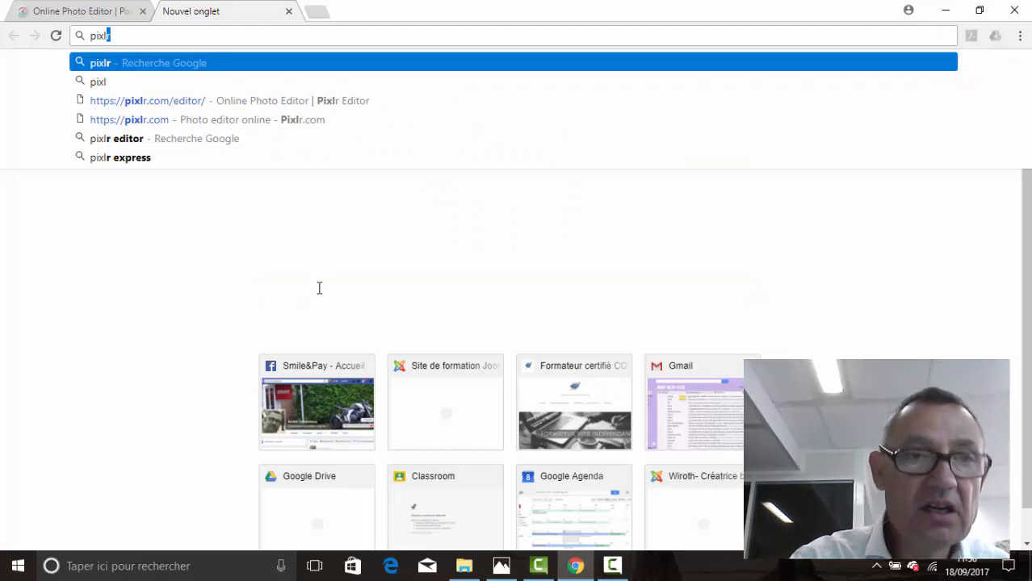
pyautogui.write('r')
pyautogui.press('Return')
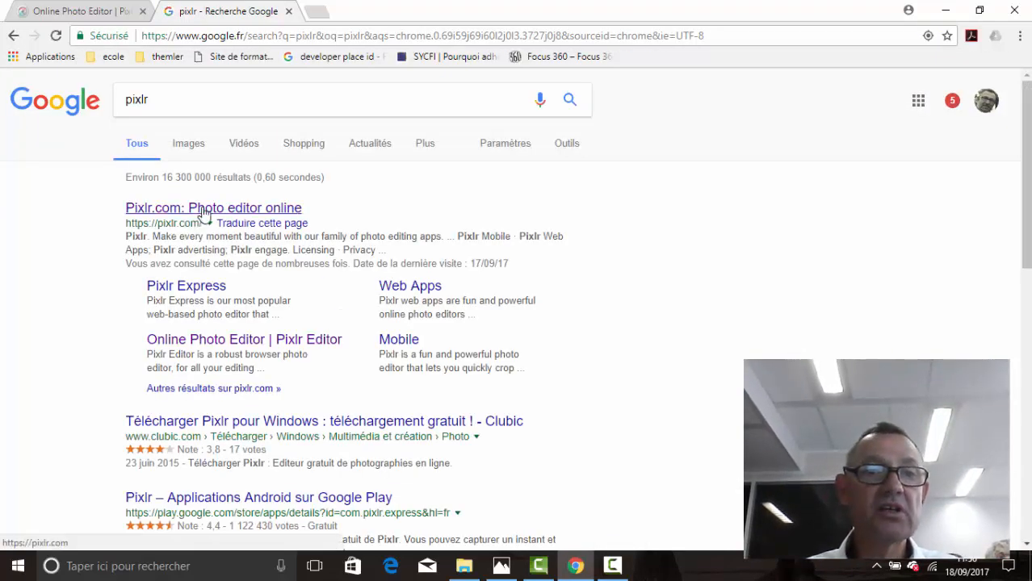
# Step: Open the Pixlr.com site from the search results, authorise the encrypted connection to adventori.com, and return to the photo being edited
pyautogui.click(204, 212)
pyautogui.scroll(-3, 580, 240)
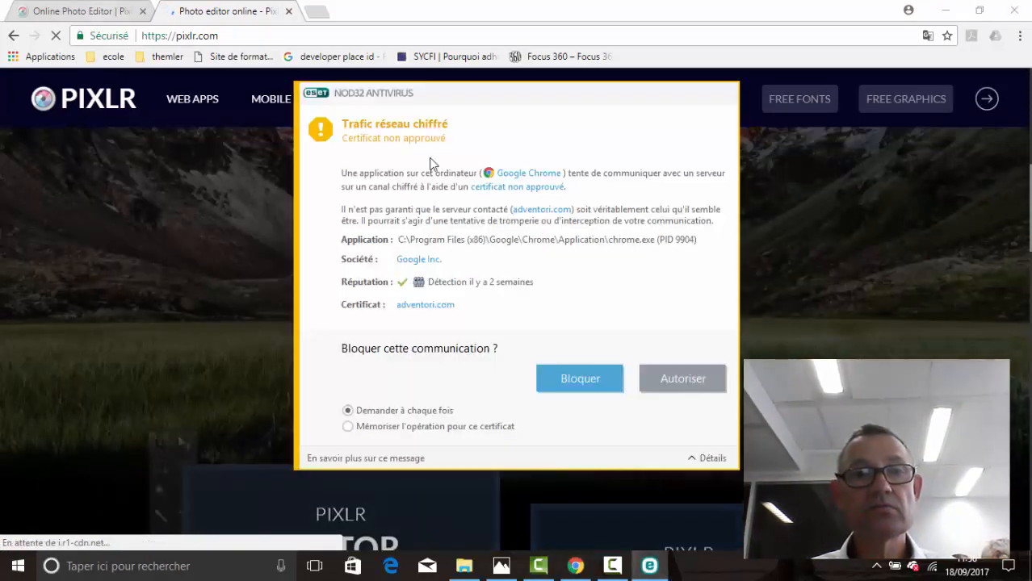
pyautogui.click(681, 386)
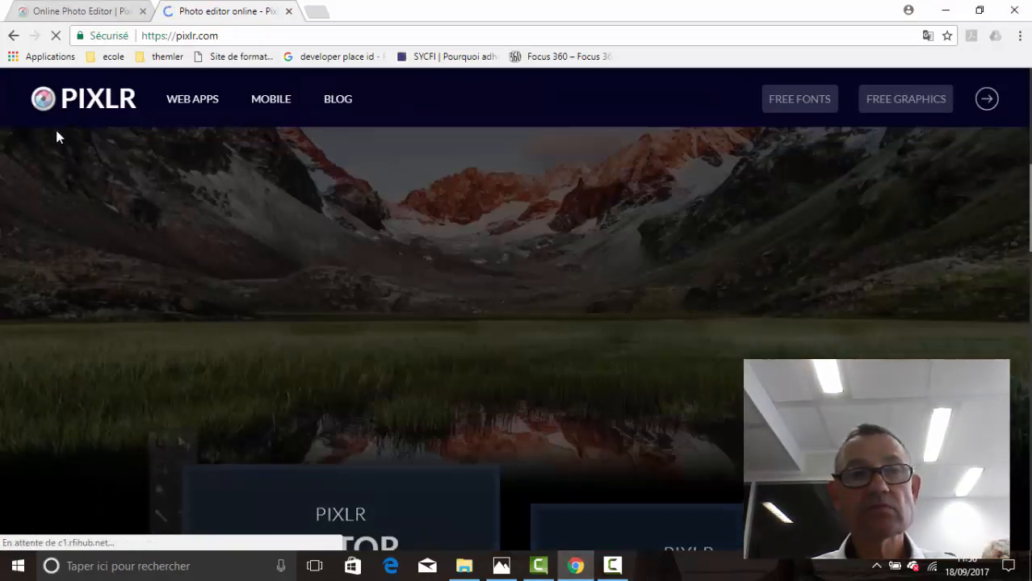
pyautogui.click(69, 11)
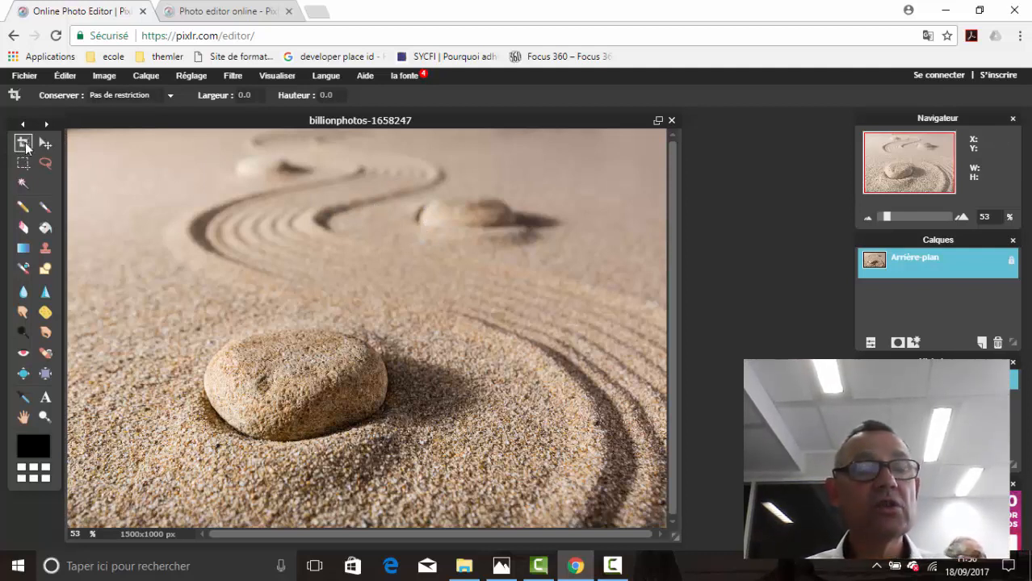
# Step: Crop the photo to about 1206 x 842 px around the stones and sand curves, and undo the crop
pyautogui.moveTo(104, 156); pyautogui.dragTo(587, 468)
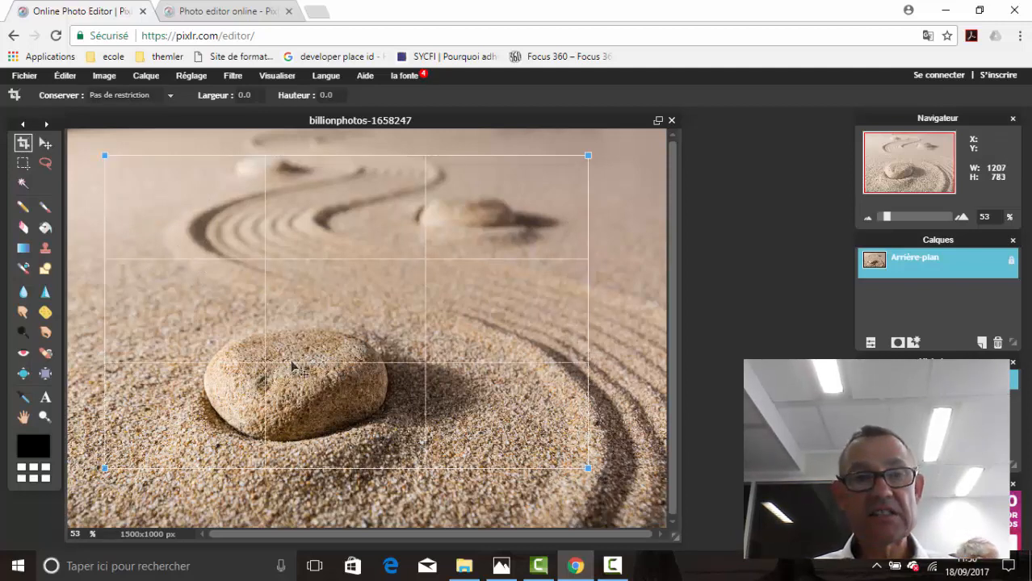
pyautogui.moveTo(296, 254); pyautogui.dragTo(320, 276)
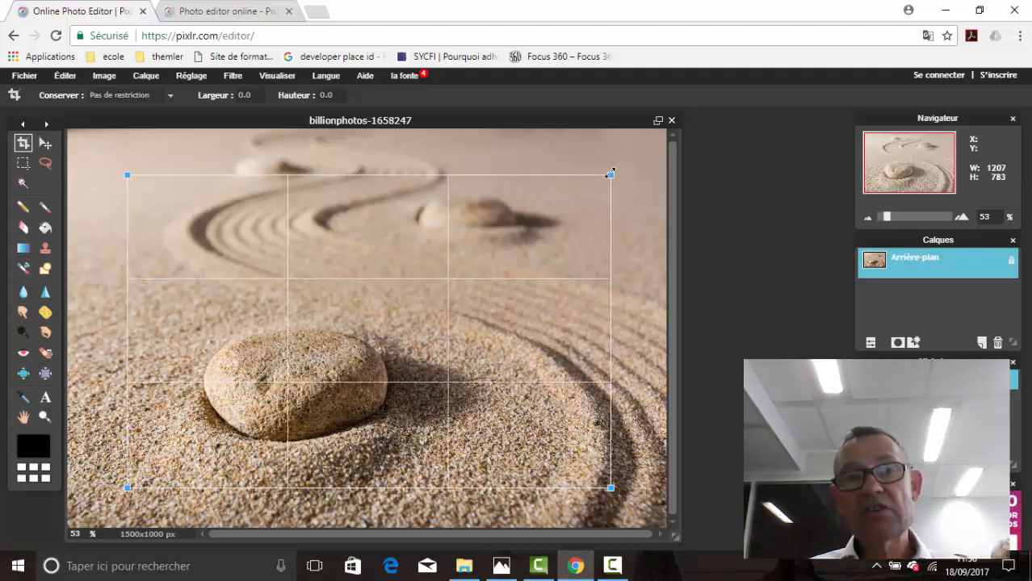
pyautogui.moveTo(611, 174)
pyautogui.mouseDown()
pyautogui.moveTo(594, 202)
pyautogui.moveTo(615, 179)
pyautogui.mouseUp()
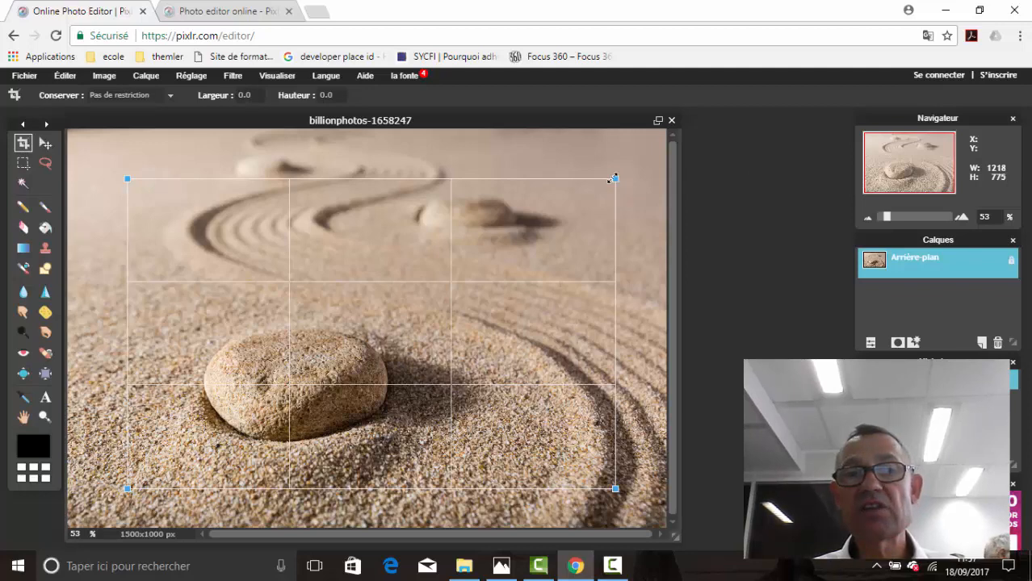
pyautogui.moveTo(612, 179); pyautogui.dragTo(515, 233)
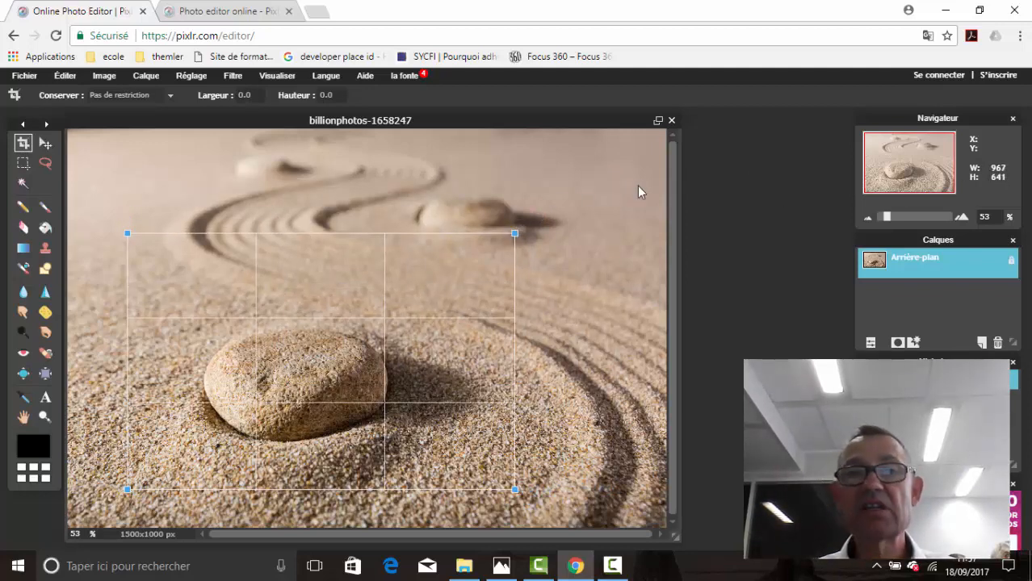
pyautogui.moveTo(514, 233); pyautogui.dragTo(609, 153)
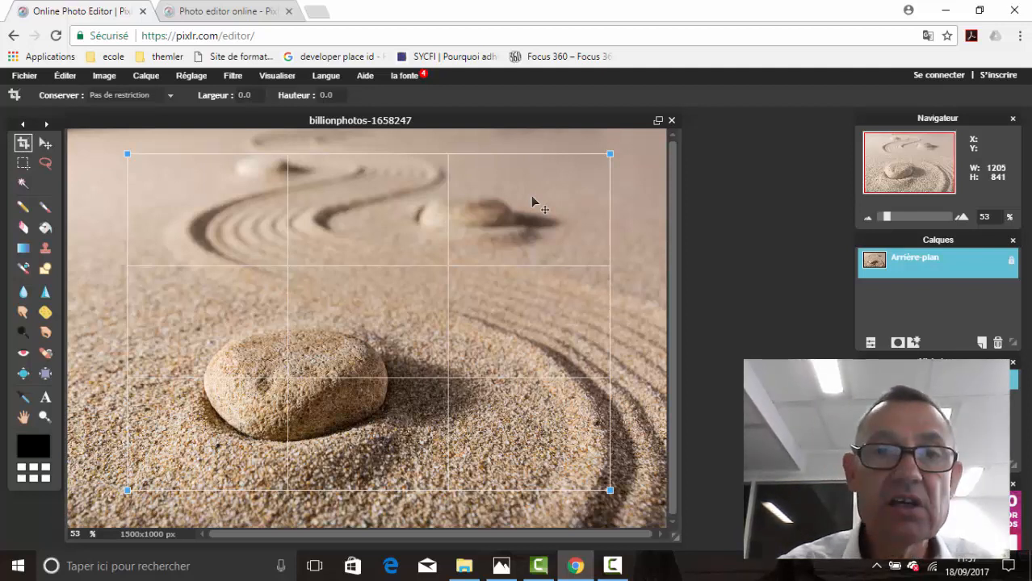
pyautogui.press('Return')
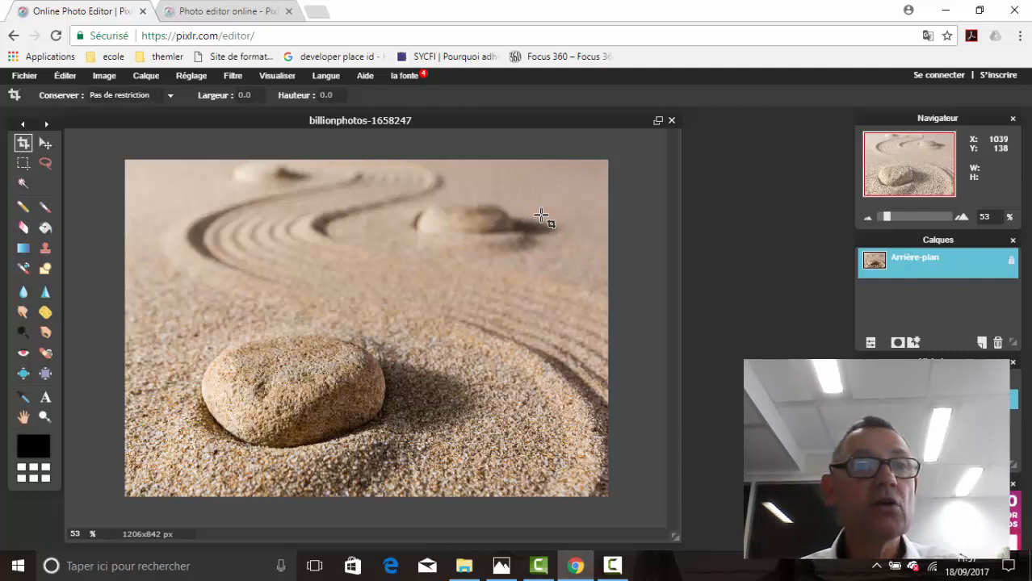
pyautogui.click(68, 77)
pyautogui.click(69, 96)
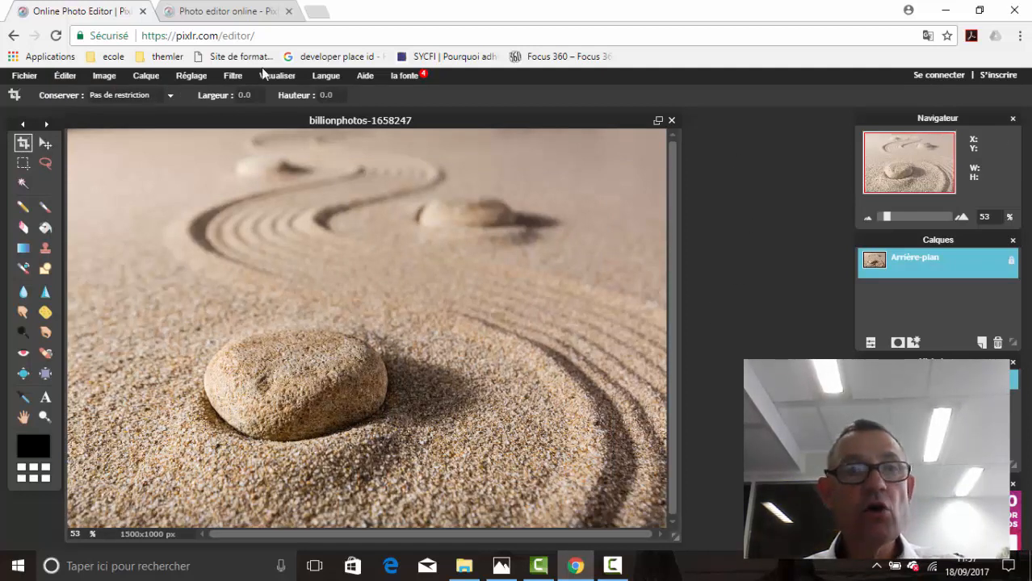
# Step: Start saving the image to the computer as a JPEG and name it photographe-independant
pyautogui.click(25, 76)
pyautogui.click(41, 153)
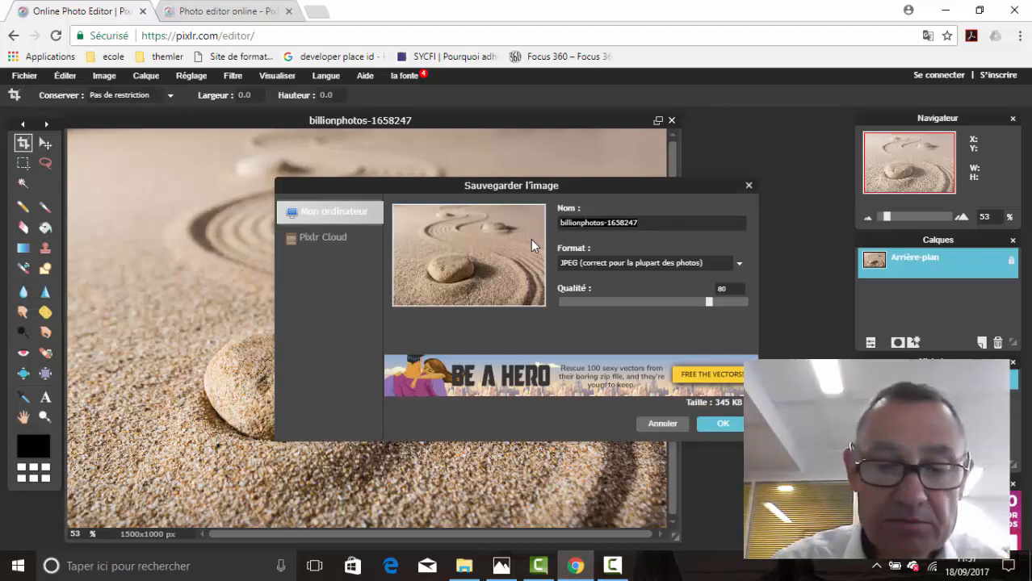
pyautogui.write('ph')
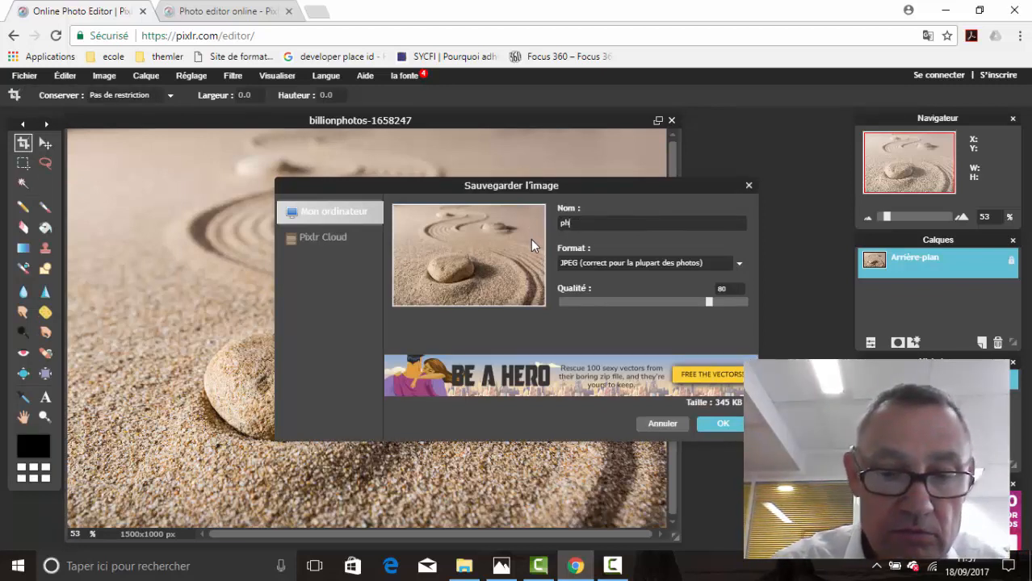
pyautogui.write('otographe')
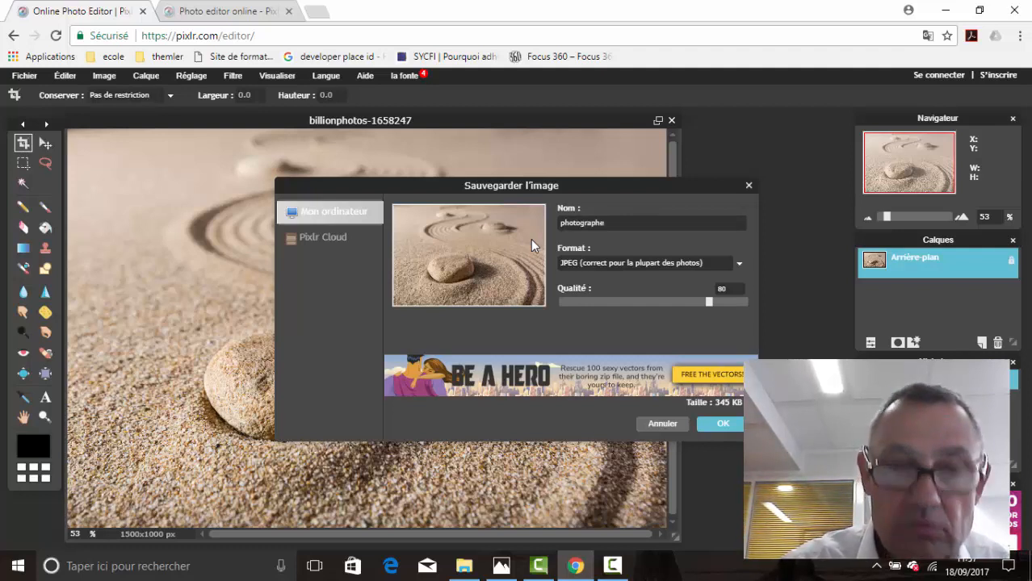
pyautogui.write('-')
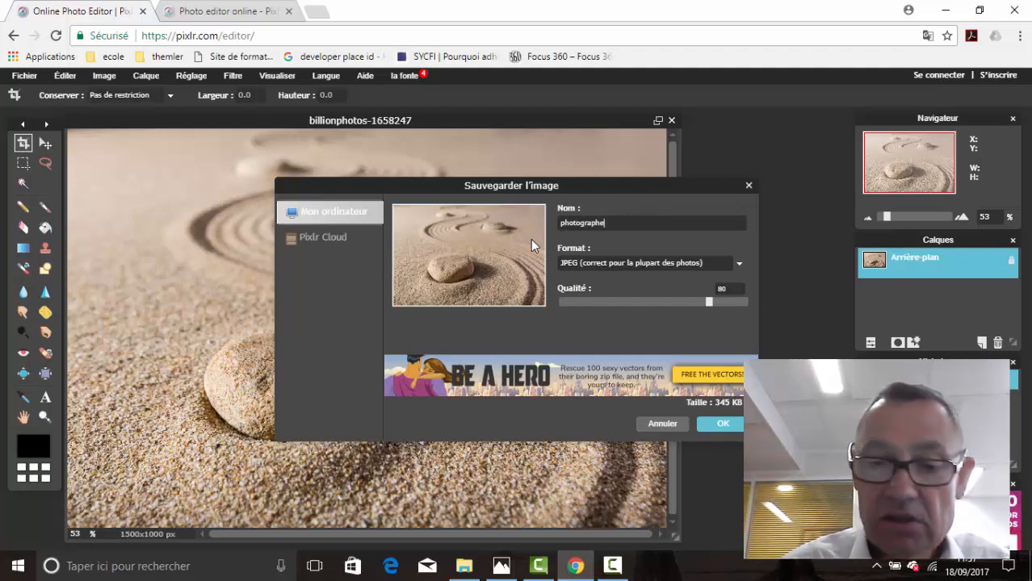
pyautogui.write('in')
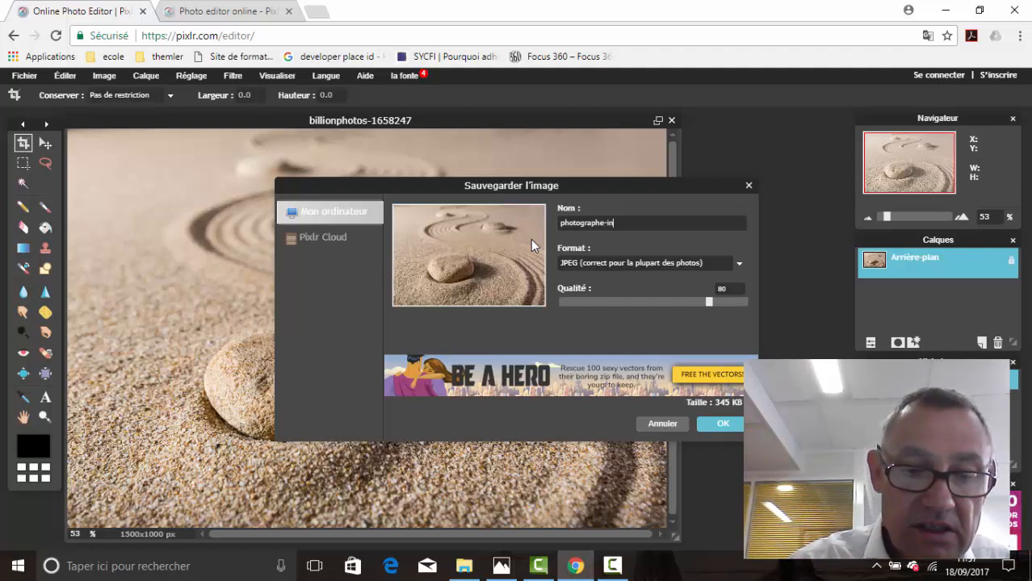
pyautogui.write('dpendant')
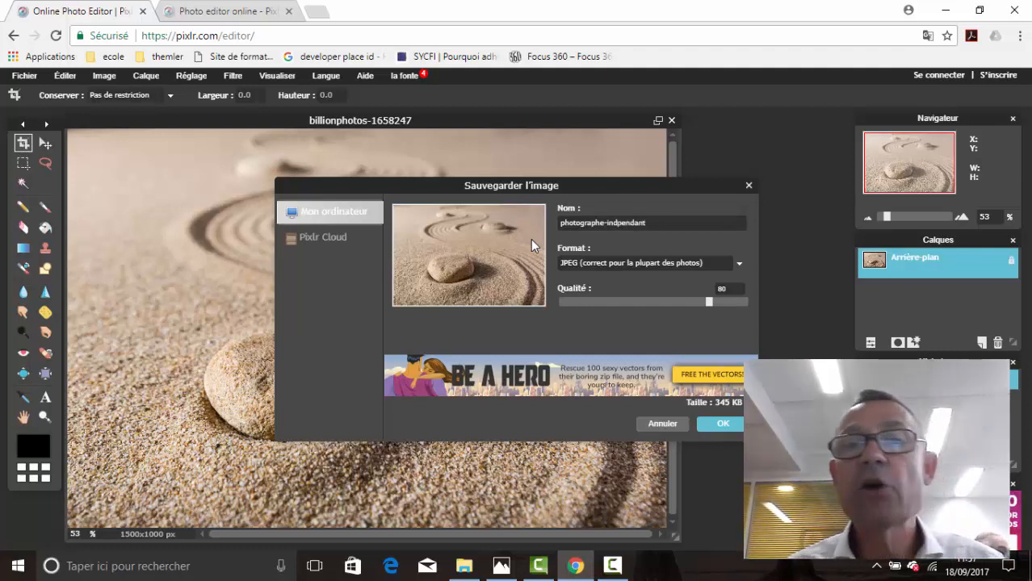
pyautogui.click(618, 223)
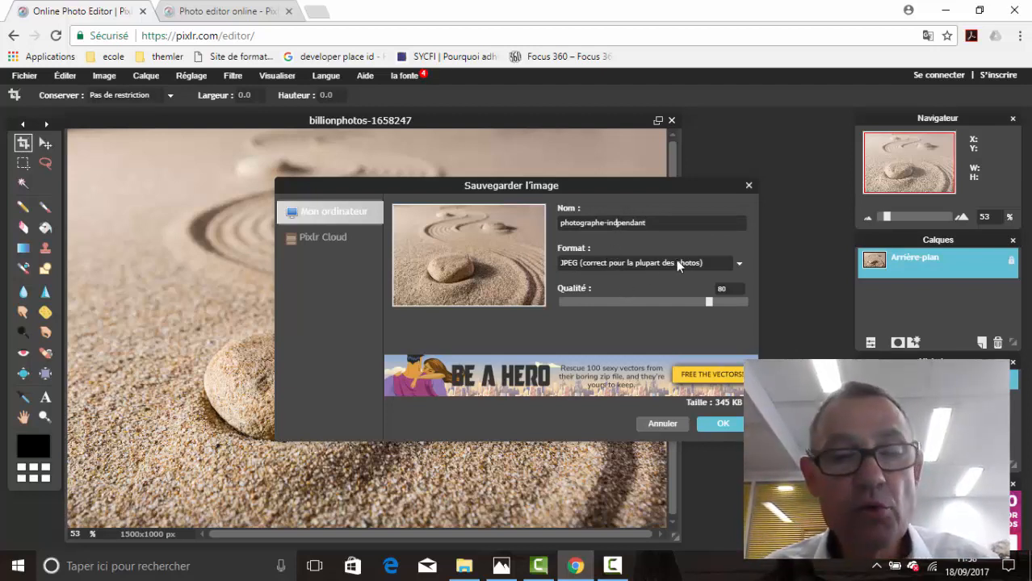
pyautogui.write('e')
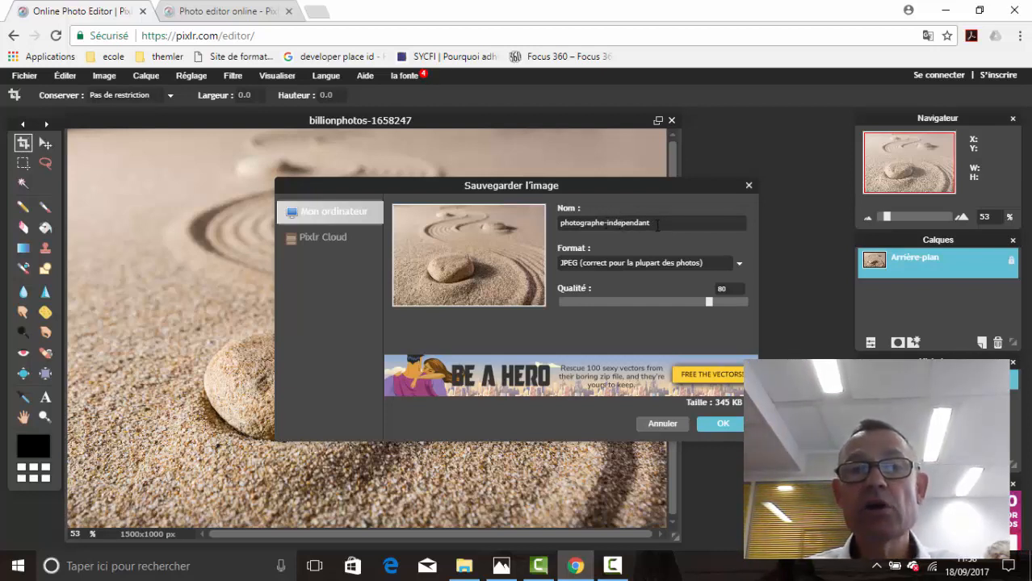
# Step: Extend the image's file name to photographe-independant-toulouse
pyautogui.moveTo(657, 225); pyautogui.dragTo(552, 222)
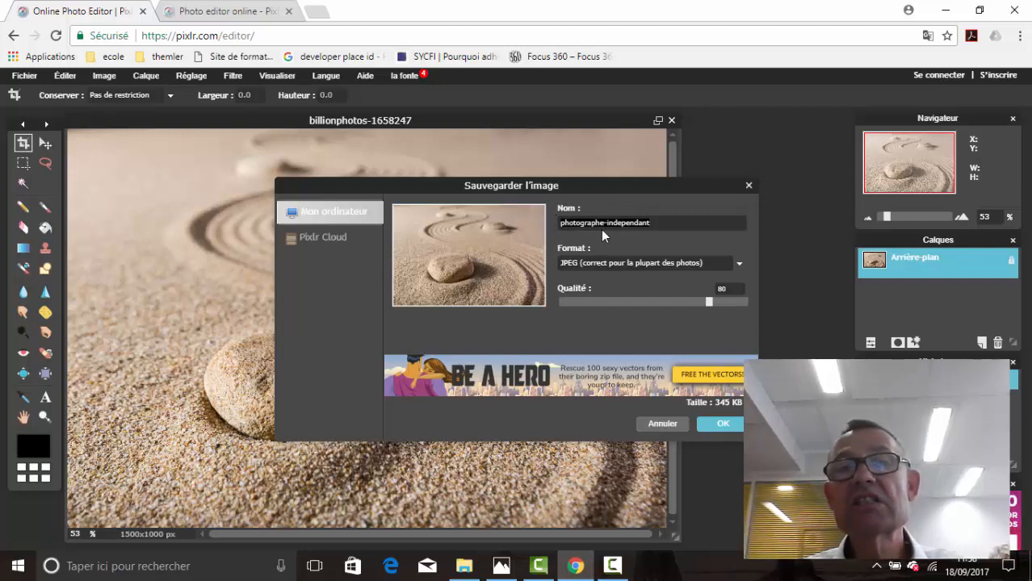
pyautogui.click(662, 226)
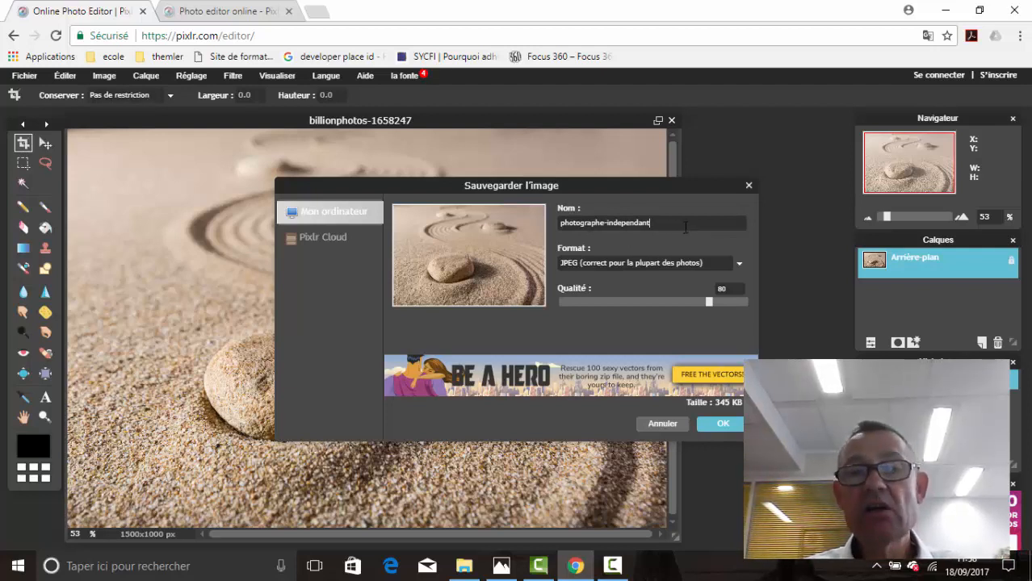
pyautogui.write('-to')
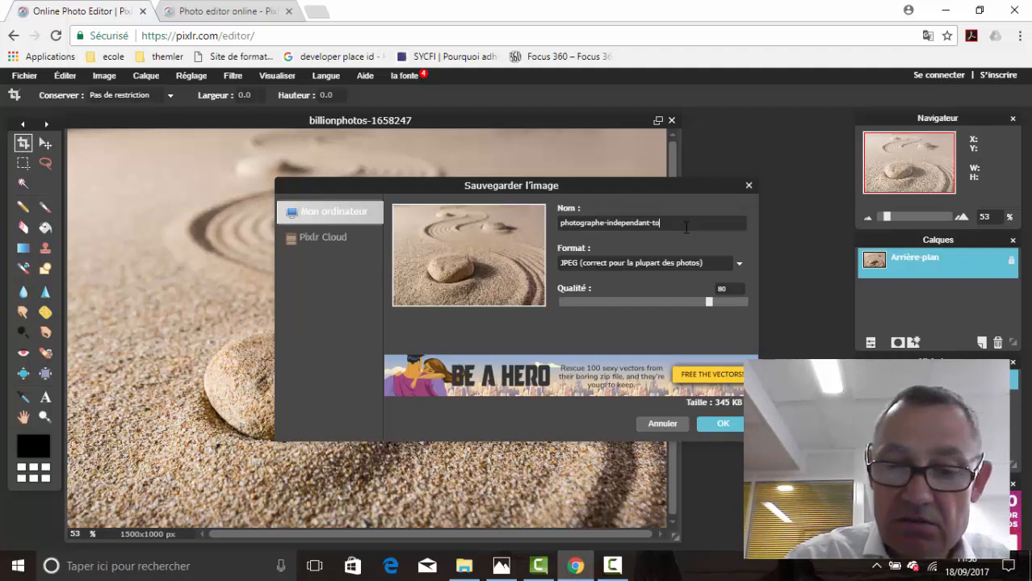
pyautogui.write('ulous')
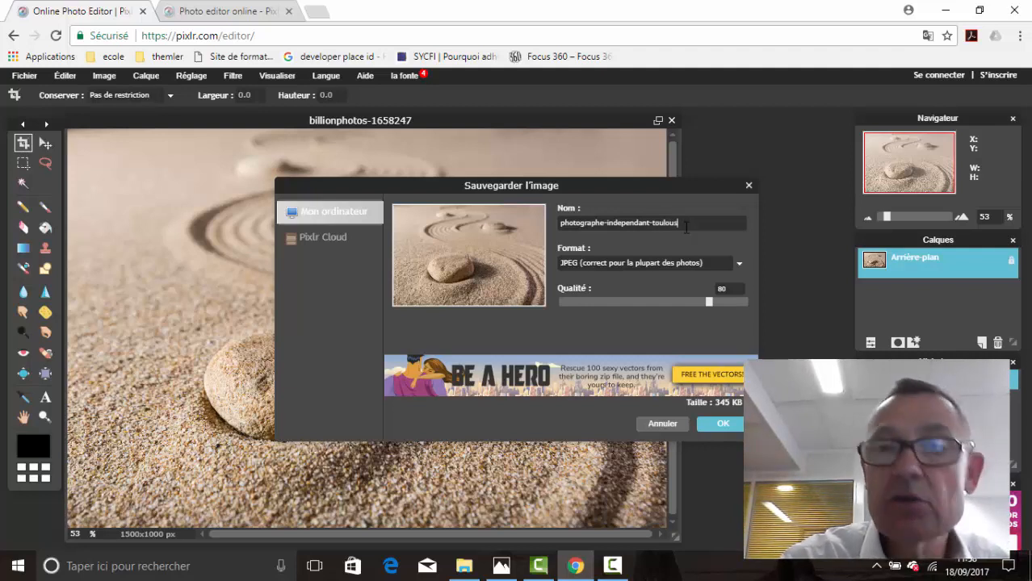
pyautogui.write('e')
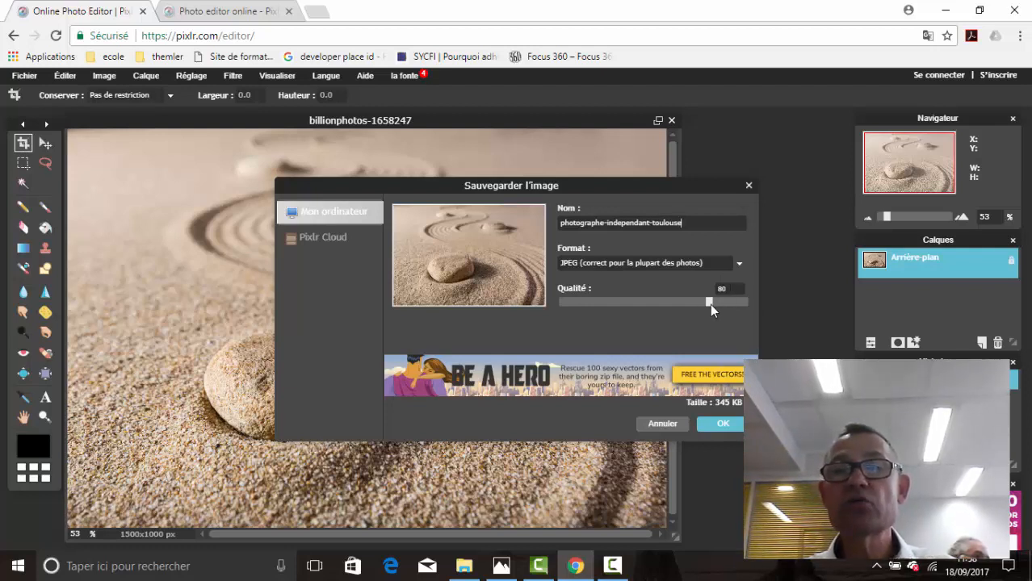
# Step: Compare the file size at JPEG qualities up to 100, set the quality to 80, and confirm the save options
pyautogui.moveTo(760, 305)
pyautogui.mouseDown()
pyautogui.moveTo(720, 313)
pyautogui.moveTo(749, 312)
pyautogui.mouseUp()
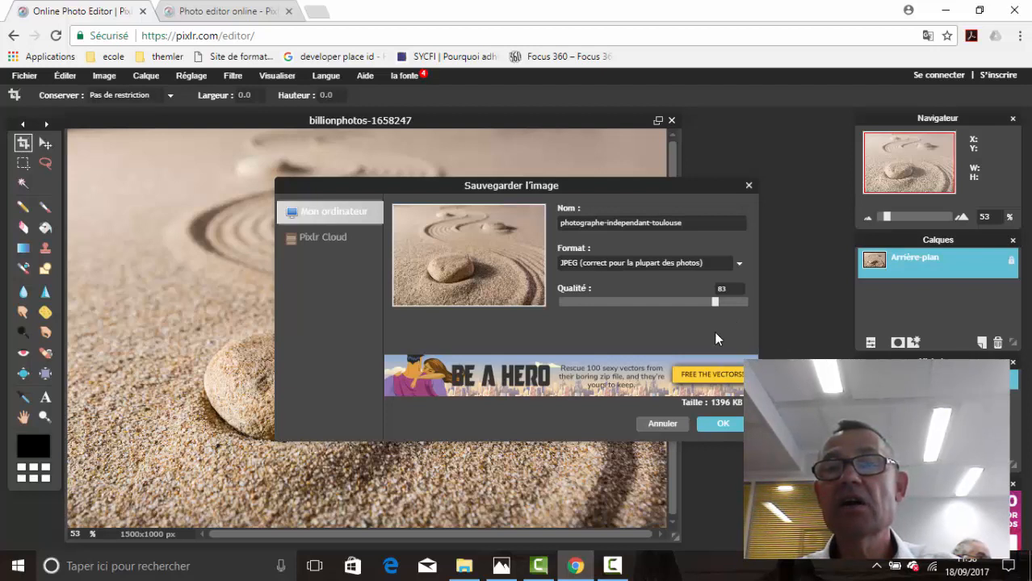
pyautogui.moveTo(710, 338); pyautogui.dragTo(709, 337)
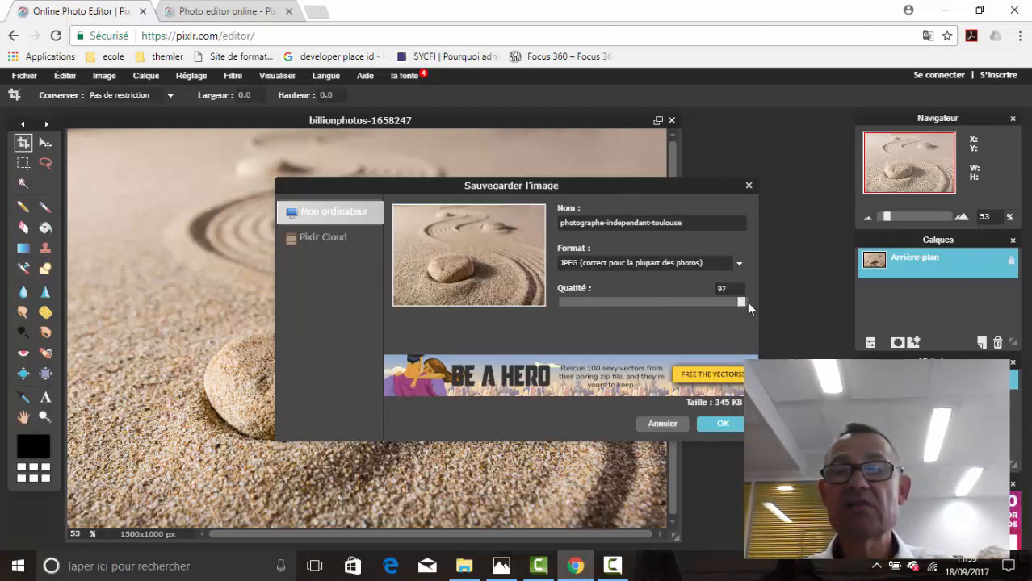
pyautogui.moveTo(747, 304); pyautogui.dragTo(756, 305)
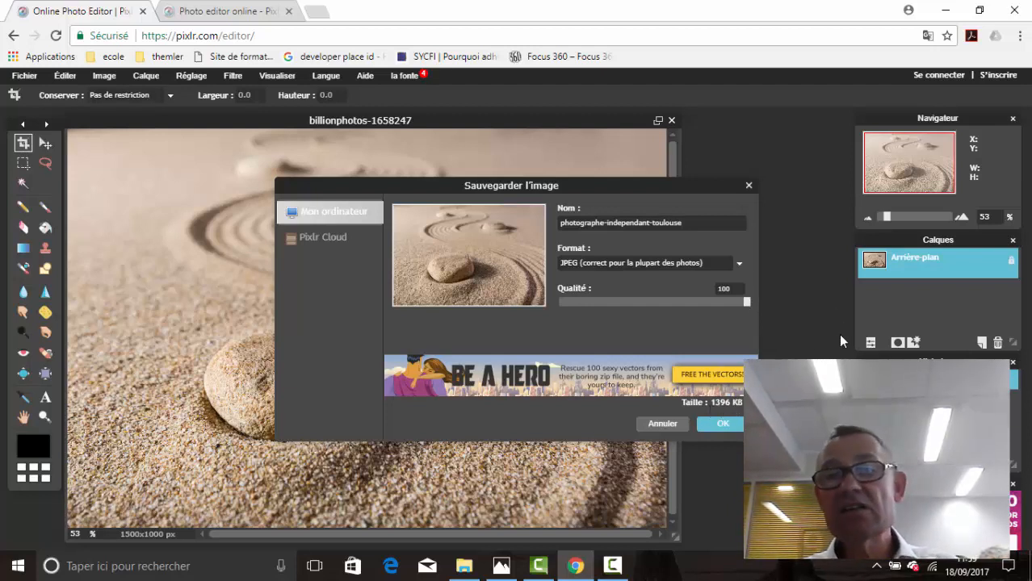
pyautogui.moveTo(746, 304); pyautogui.dragTo(726, 309)
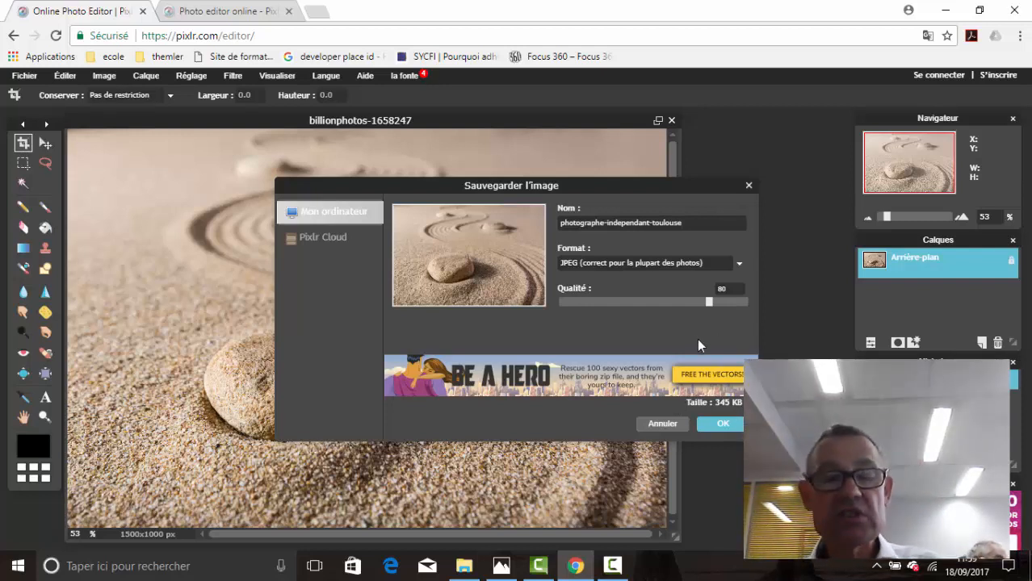
pyautogui.click(722, 426)
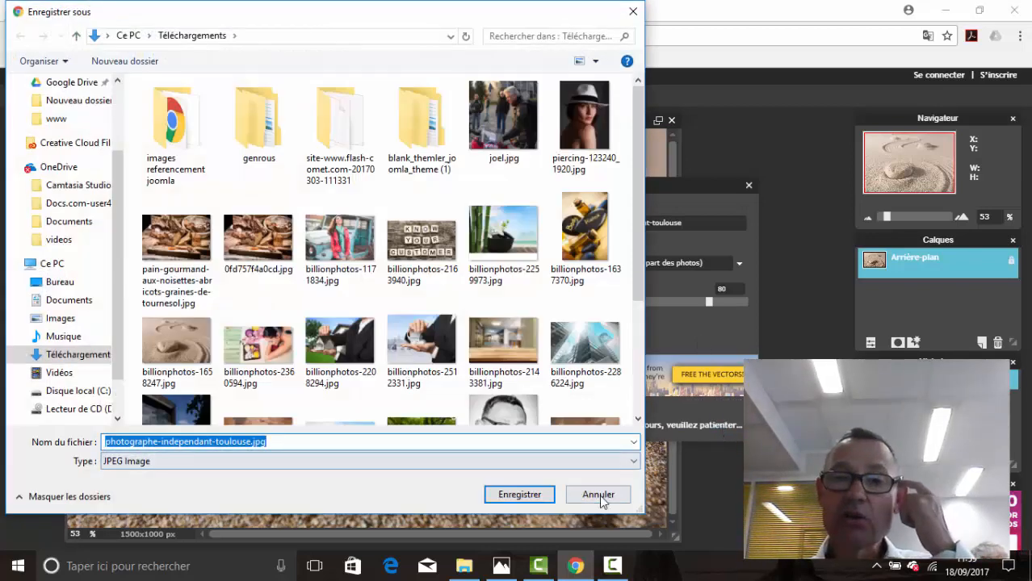
# Step: Save photographe-independant-toulouse.jpg in the Téléchargements folder
pyautogui.click(524, 495)
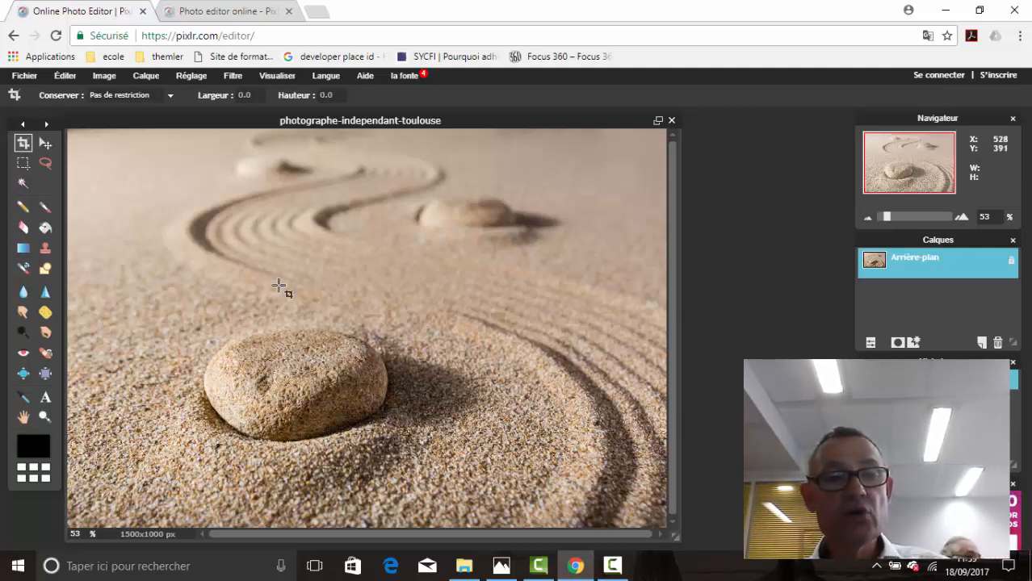
# Step: Add the text MON ENTREPRISE on the sand above the large stone and shift it slightly up and to the right
pyautogui.click(44, 401)
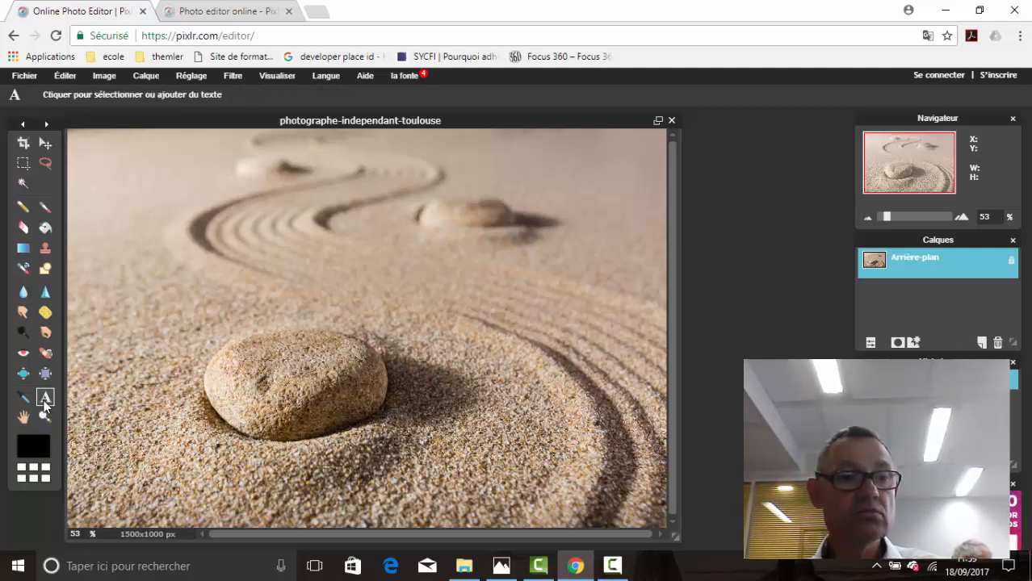
pyautogui.click(171, 262)
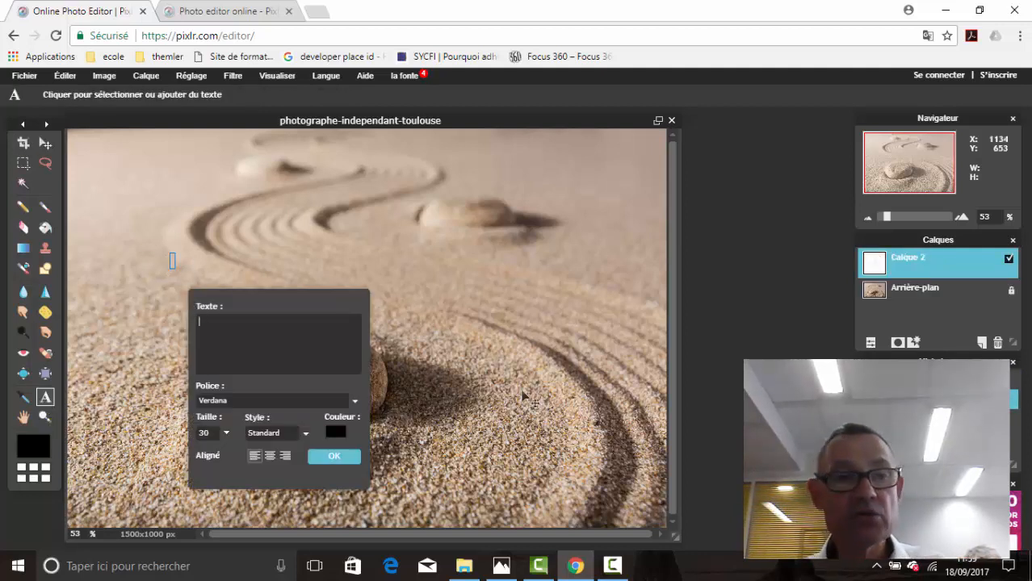
pyautogui.write('MO')
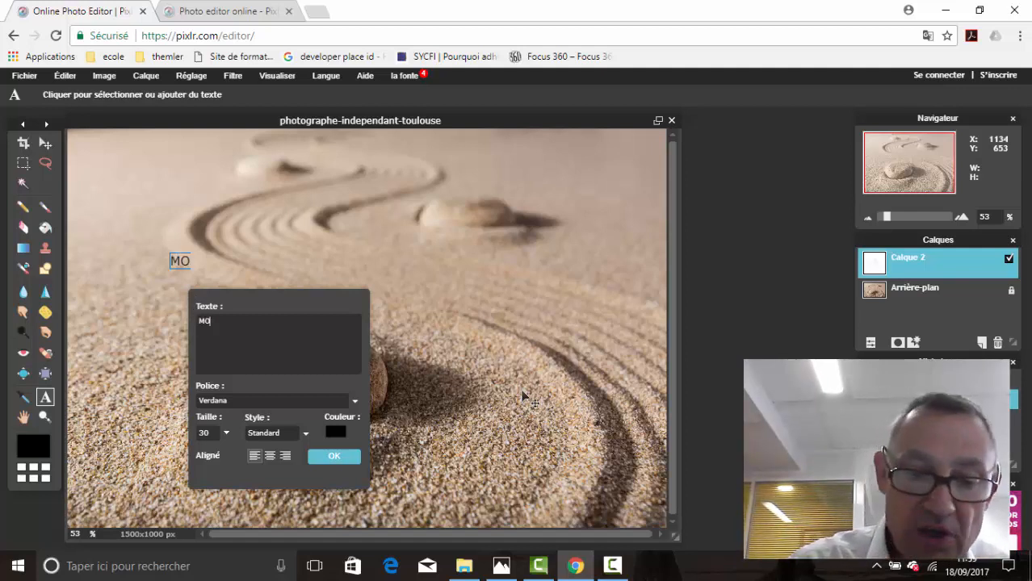
pyautogui.write('N ENTR')
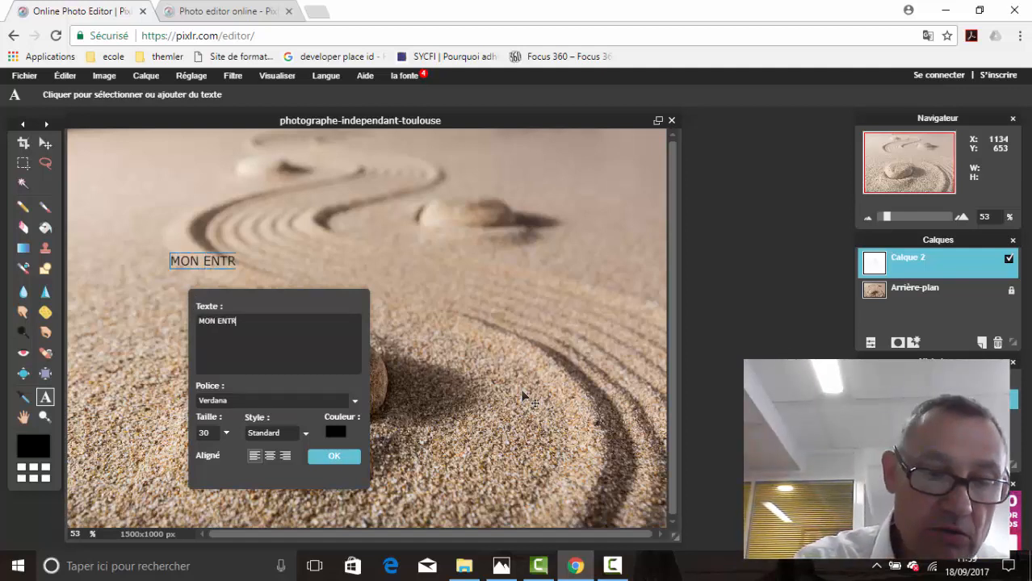
pyautogui.write('EPRISE')
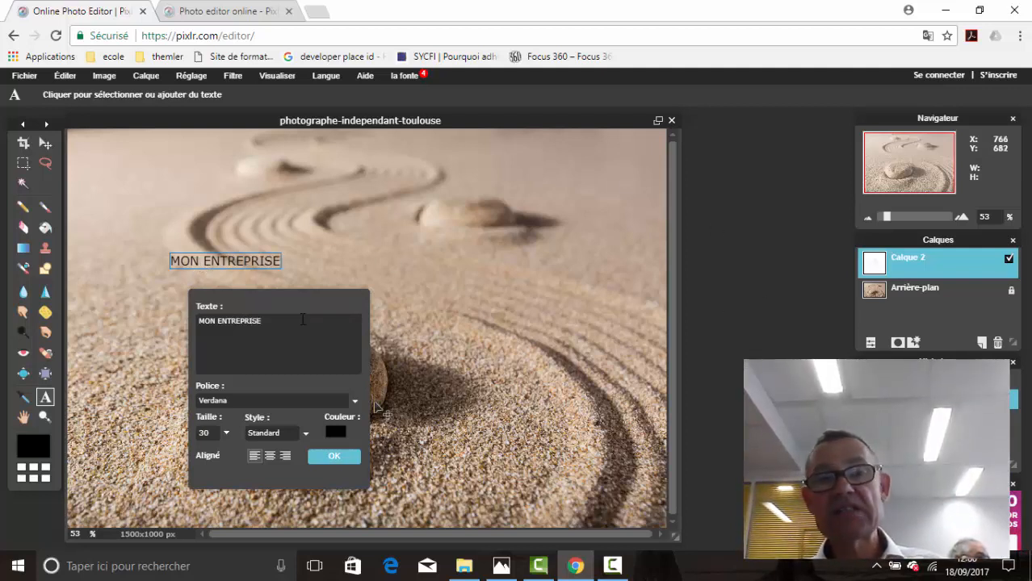
pyautogui.moveTo(219, 264)
pyautogui.mouseDown()
pyautogui.moveTo(466, 224)
pyautogui.moveTo(535, 522)
pyautogui.moveTo(470, 285)
pyautogui.moveTo(302, 235)
pyautogui.moveTo(233, 258)
pyautogui.mouseUp()
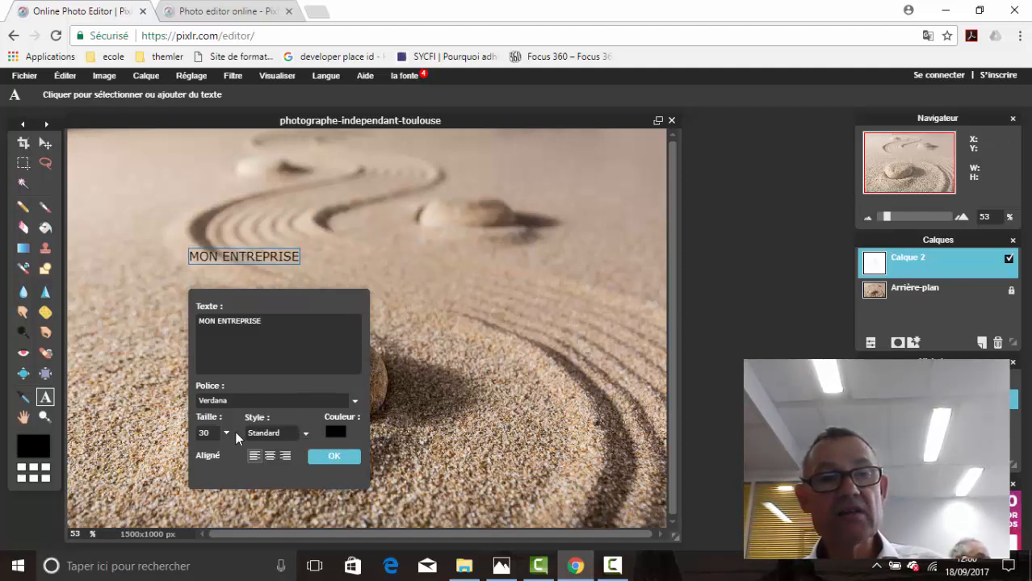
# Step: Change the colour of the MON ENTREPRISE text to white
pyautogui.click(335, 434)
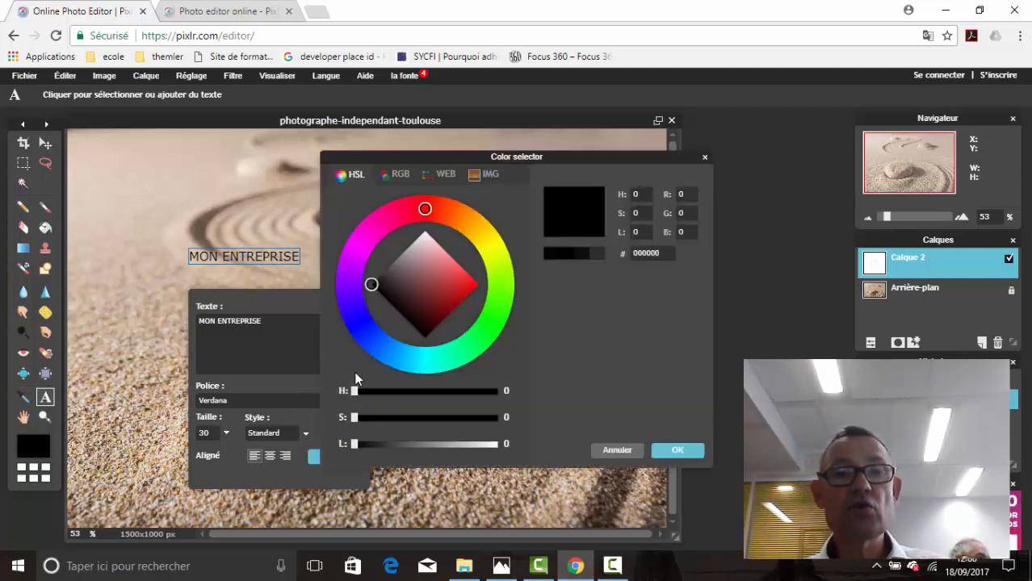
pyautogui.moveTo(392, 282)
pyautogui.mouseDown()
pyautogui.moveTo(428, 234)
pyautogui.moveTo(490, 256)
pyautogui.moveTo(430, 370)
pyautogui.mouseUp()
pyautogui.click(677, 450)
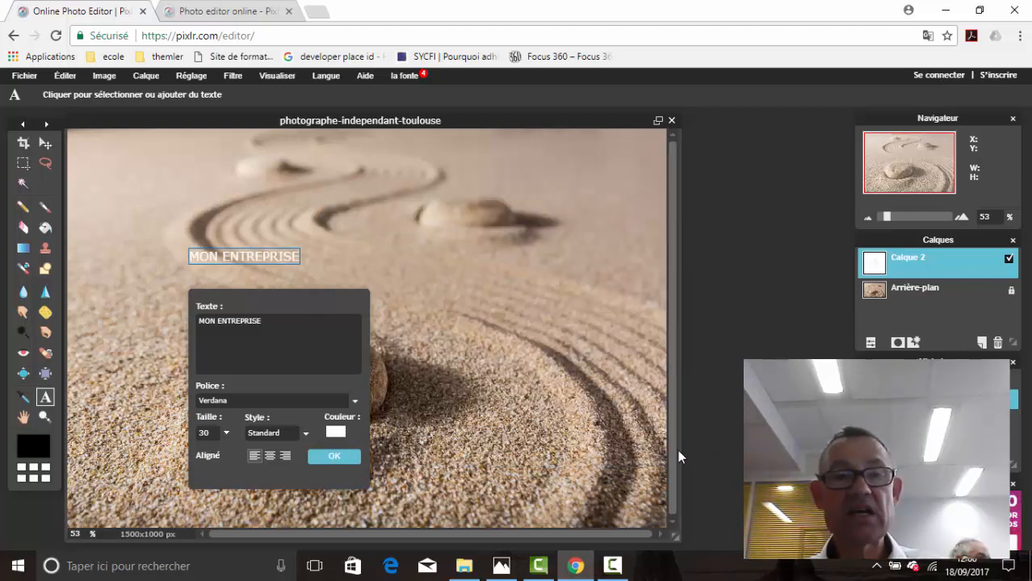
# Step: Set the MON ENTREPRISE text to size 100 with the Gras style, and confirm the text settings
pyautogui.click(225, 433)
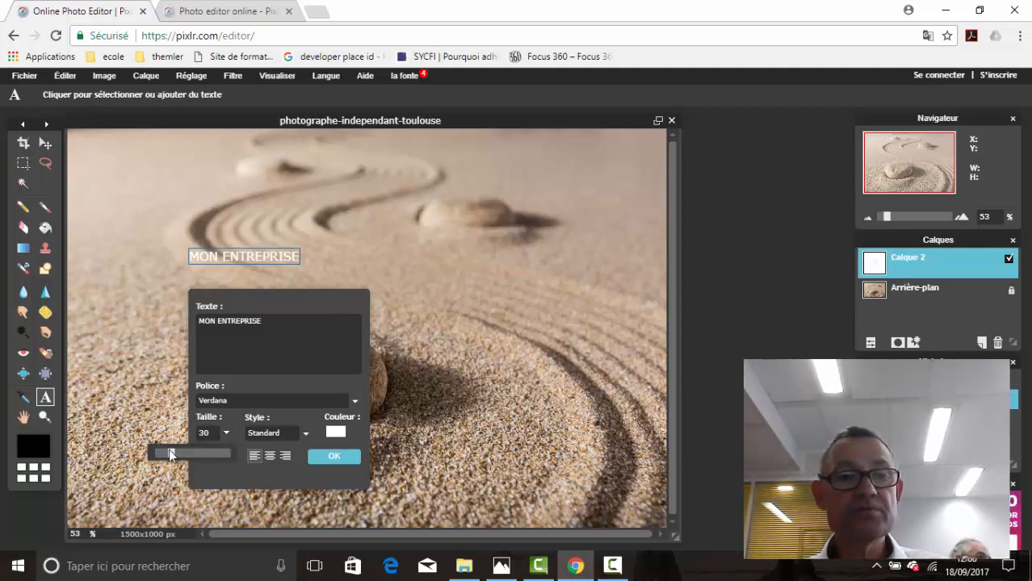
pyautogui.moveTo(169, 449); pyautogui.dragTo(211, 462)
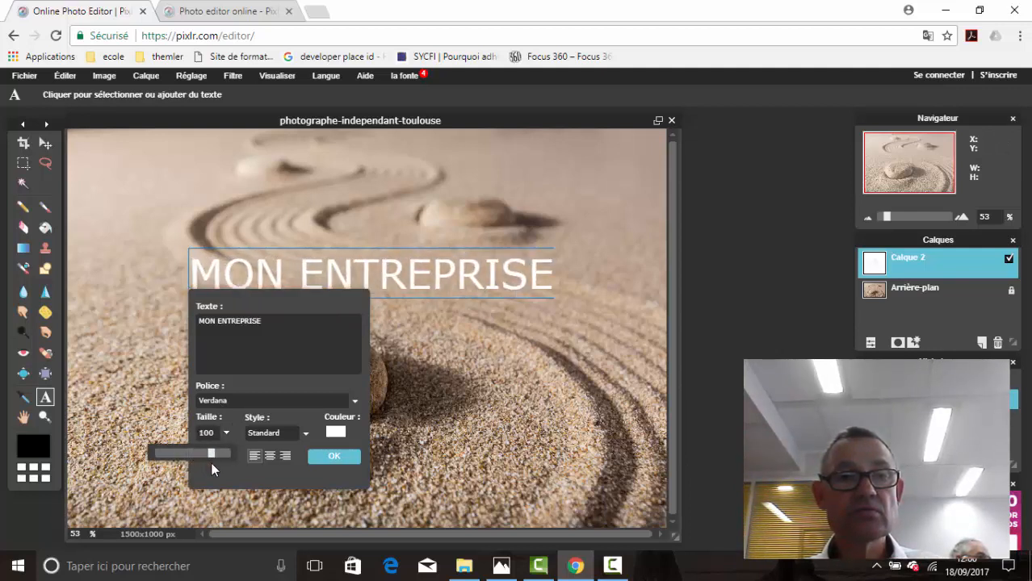
pyautogui.click(295, 432)
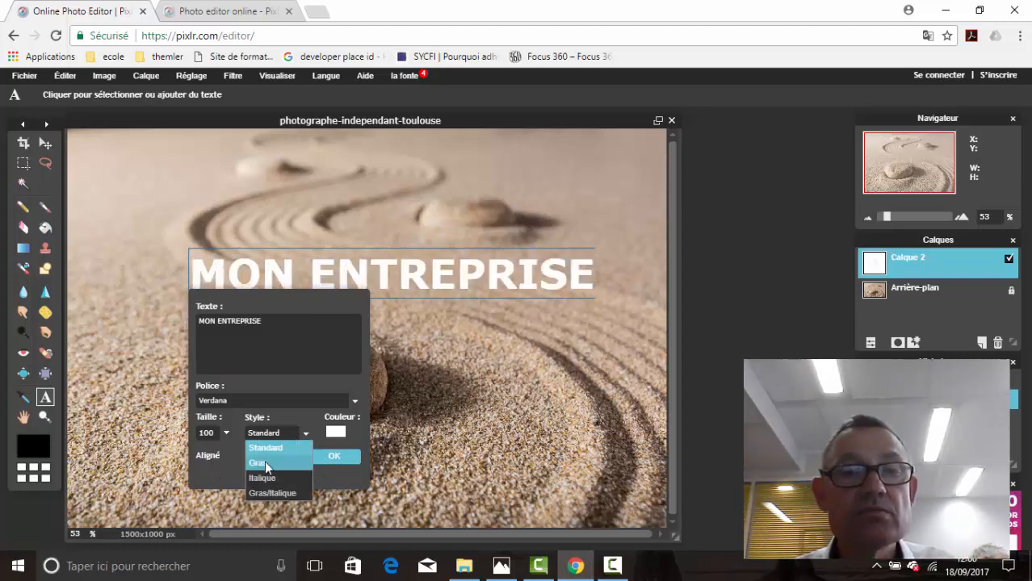
pyautogui.click(264, 461)
pyautogui.click(345, 456)
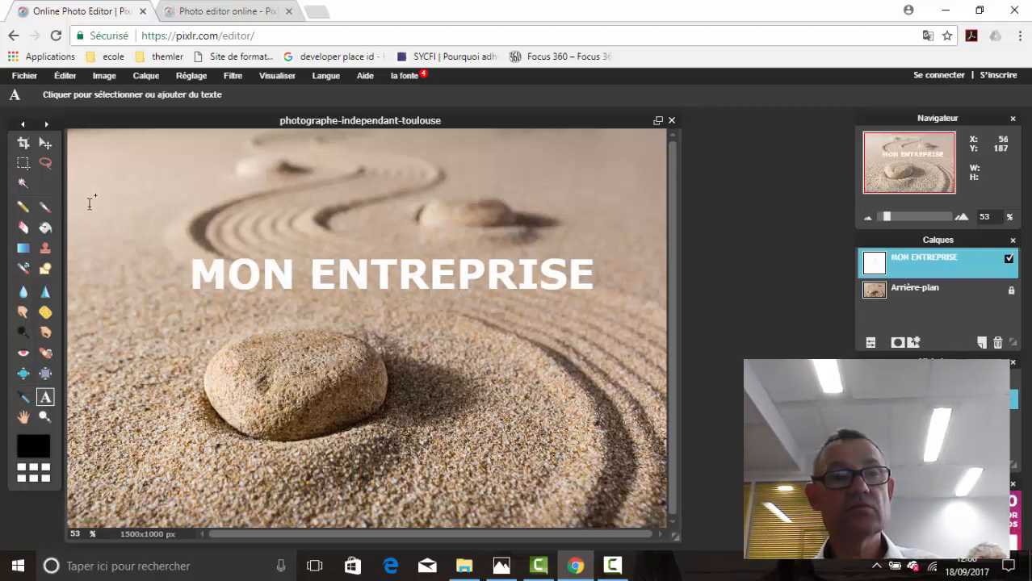
# Step: Reopen the MON ENTREPRISE text and move it higher, across the curved lines in the sand
pyautogui.click(194, 208)
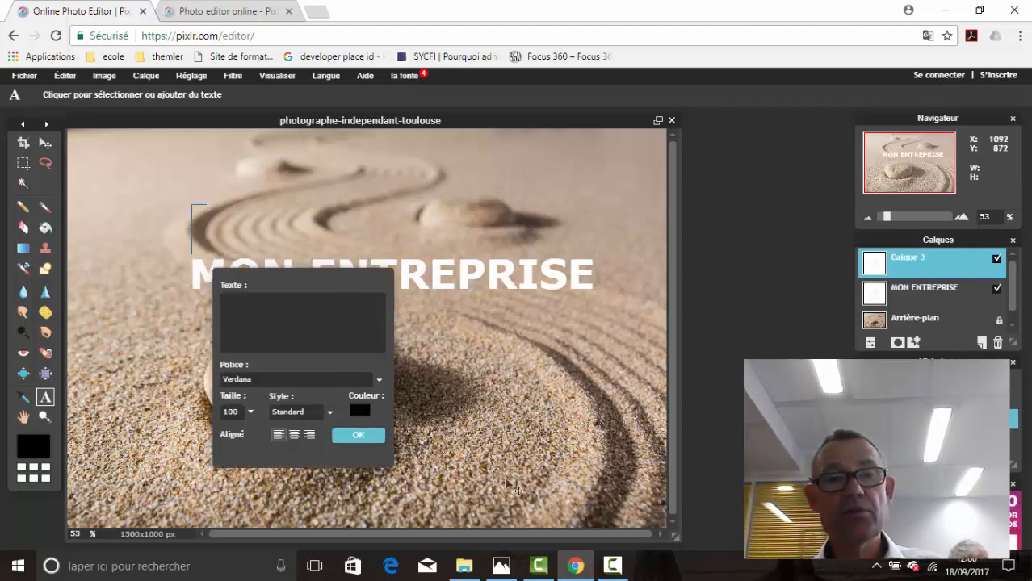
pyautogui.click(358, 435)
pyautogui.click(315, 274)
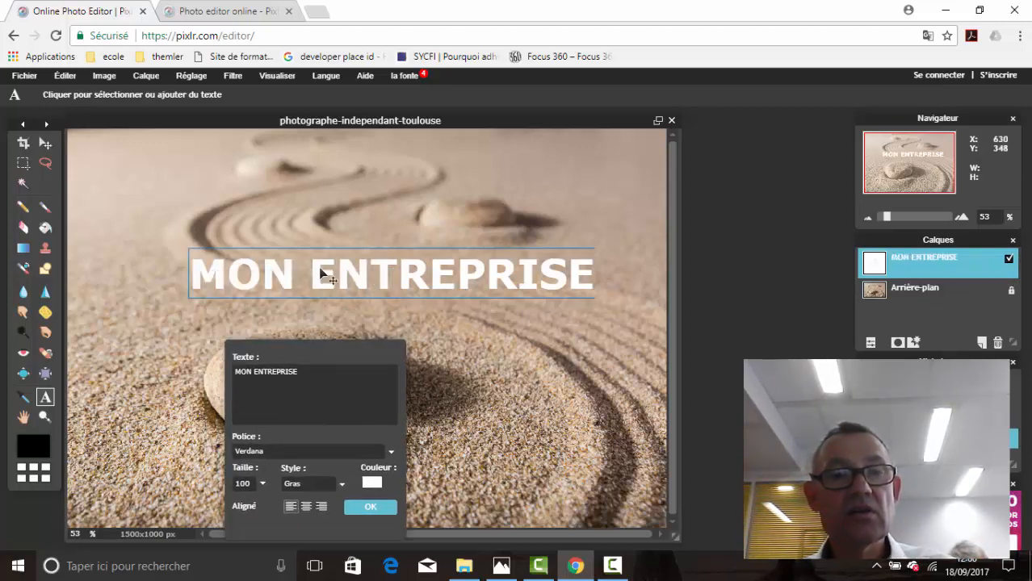
pyautogui.moveTo(320, 269); pyautogui.dragTo(298, 224)
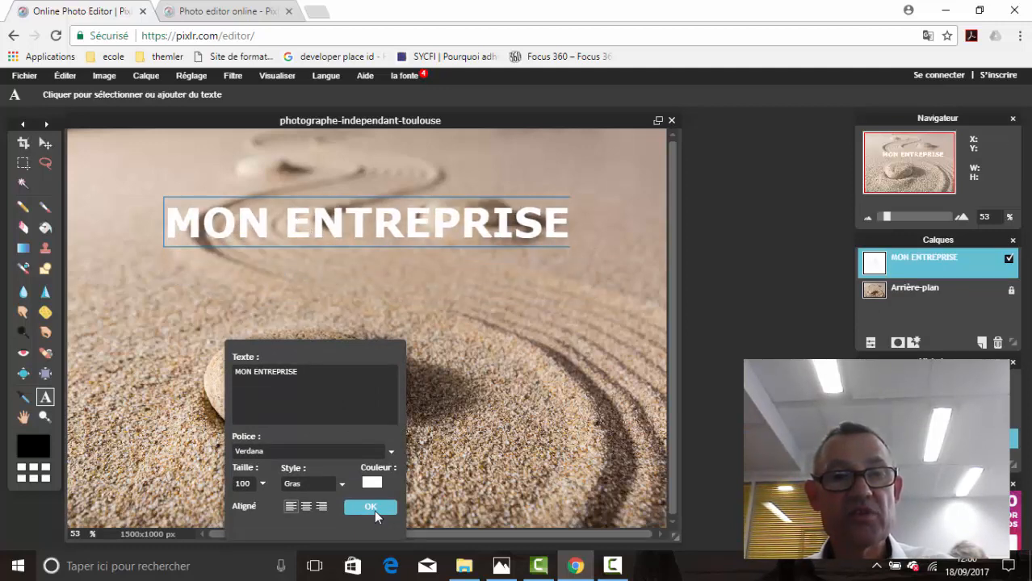
pyautogui.click(374, 511)
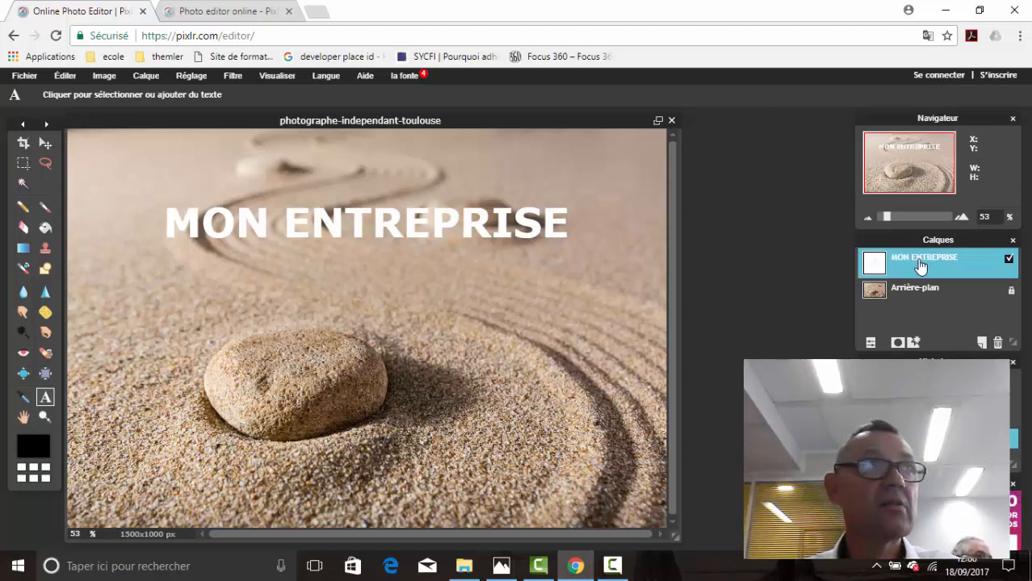
# Step: Reduce the MON ENTREPRISE layer's opacity to 24 and move the text to the upper-right area of the photo
pyautogui.click(871, 343)
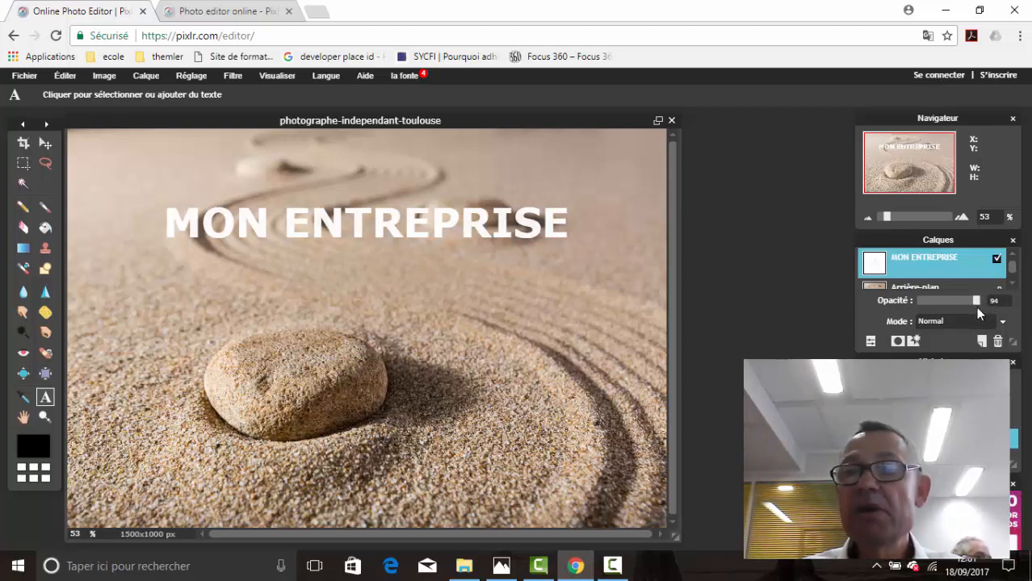
pyautogui.moveTo(970, 315); pyautogui.dragTo(930, 345)
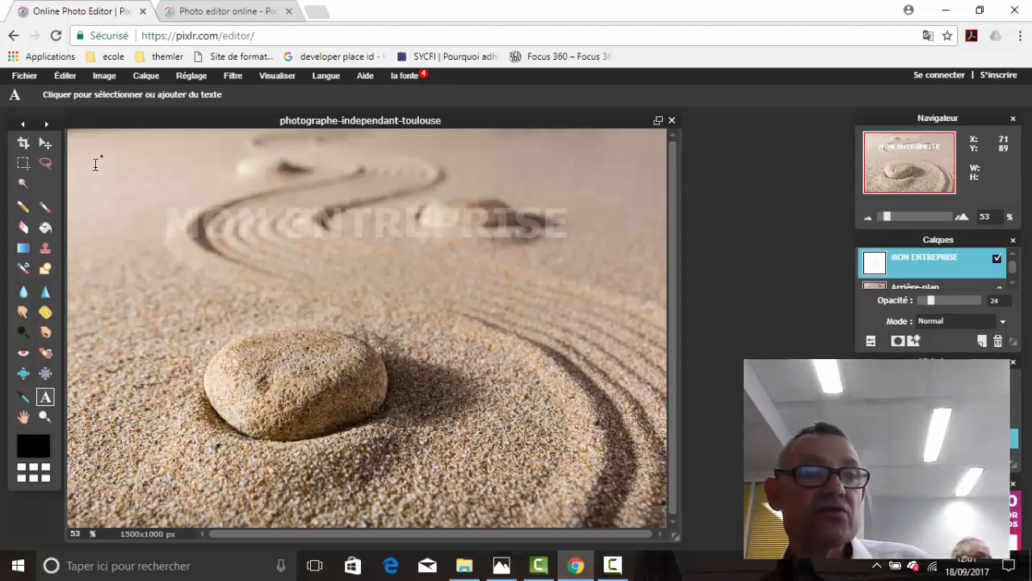
pyautogui.click(46, 143)
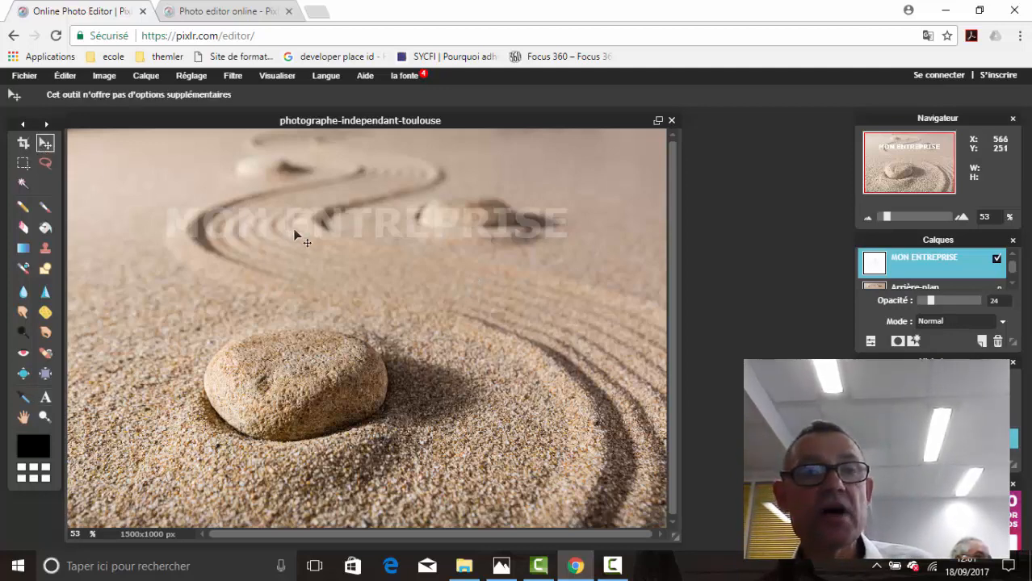
pyautogui.moveTo(294, 229); pyautogui.dragTo(401, 174)
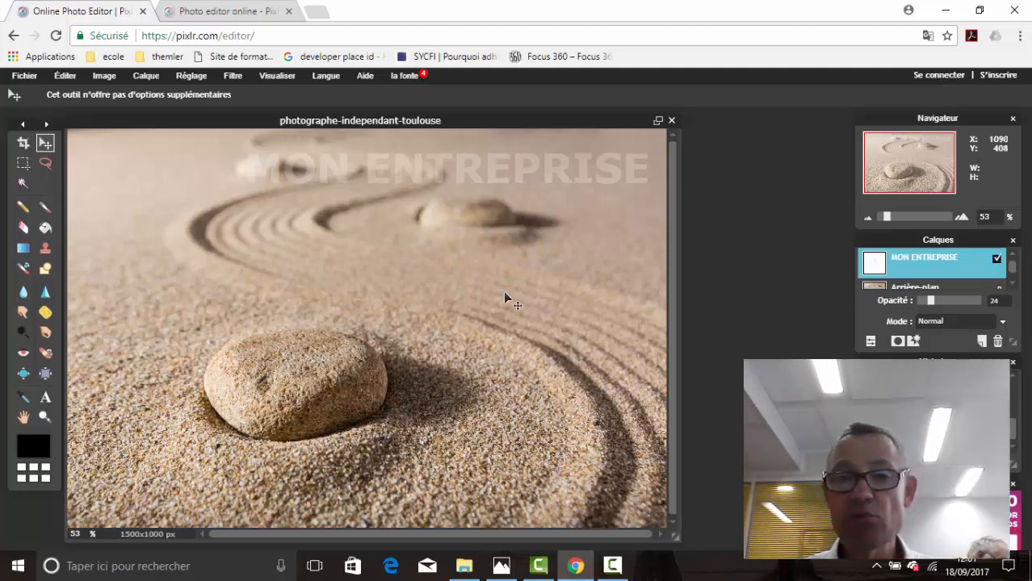
pyautogui.click(33, 78)
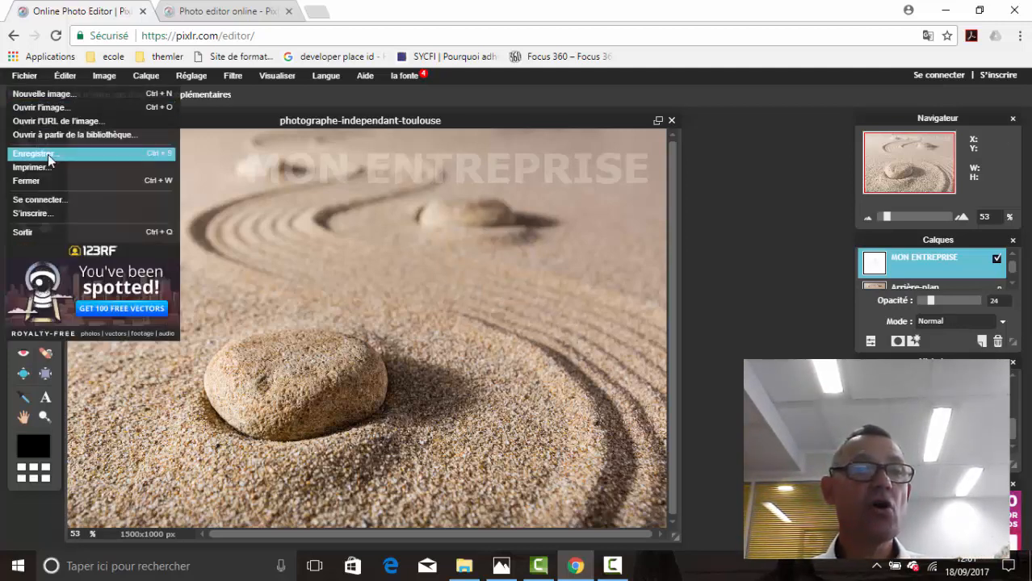
pyautogui.click(370, 235)
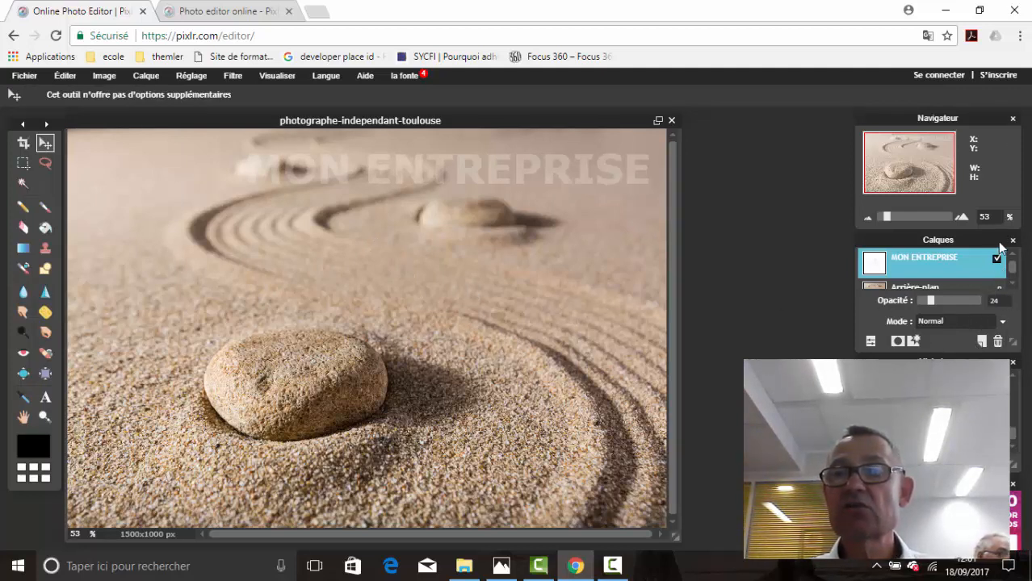
# Step: Unlock the Arrière-plan layer so that it becomes an editable layer
pyautogui.scroll(-1, 1014, 287)
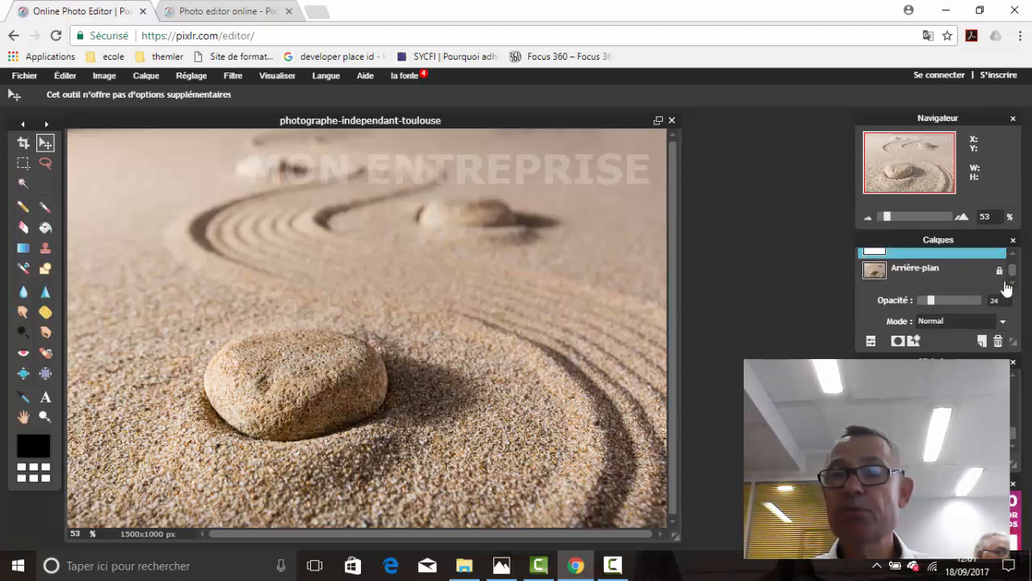
pyautogui.click(1002, 275)
pyautogui.click(999, 272)
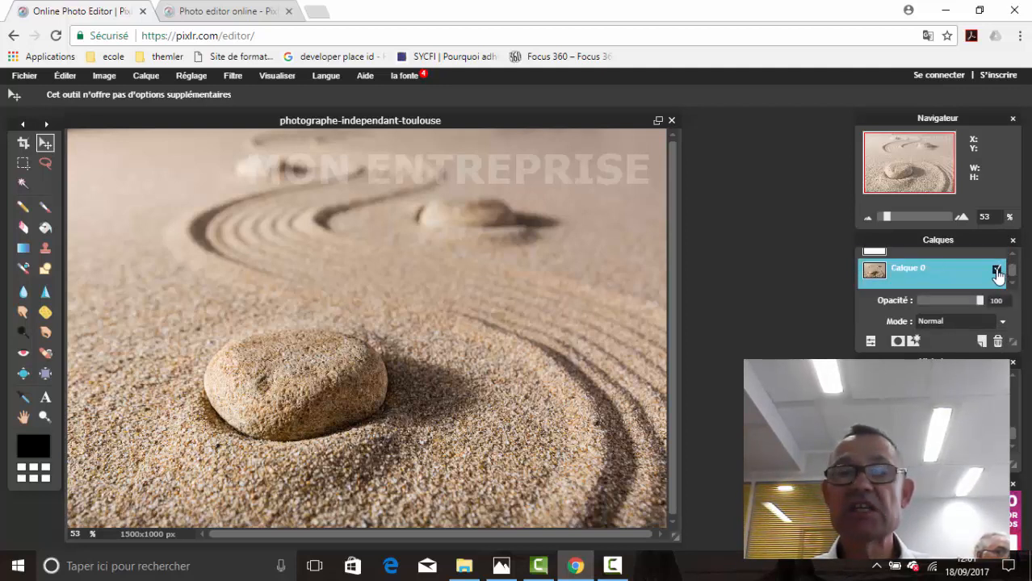
# Step: Flip the whole canvas horizontally and flip it back to its original orientation
pyautogui.click(66, 78)
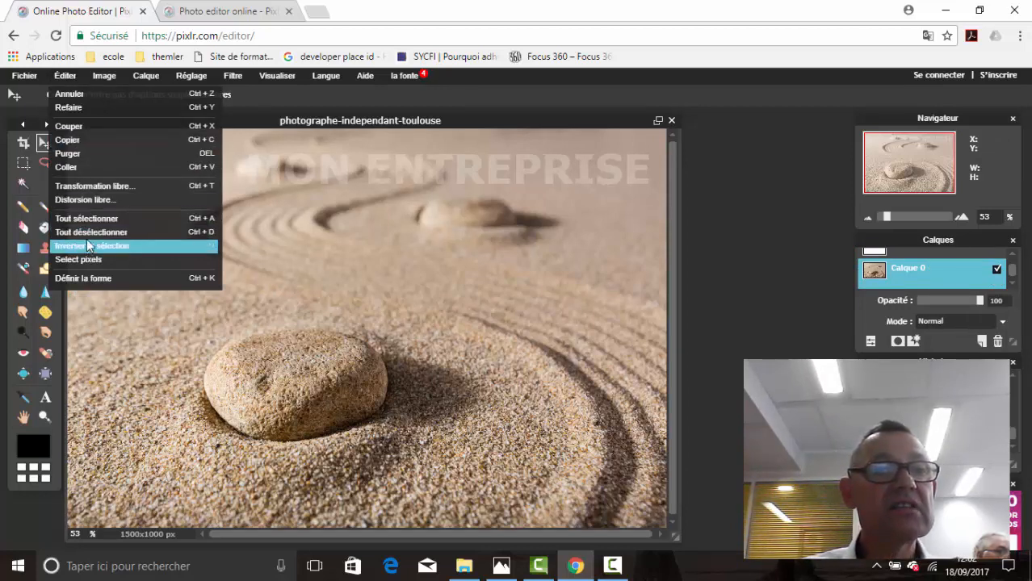
pyautogui.moveTo(105, 77)
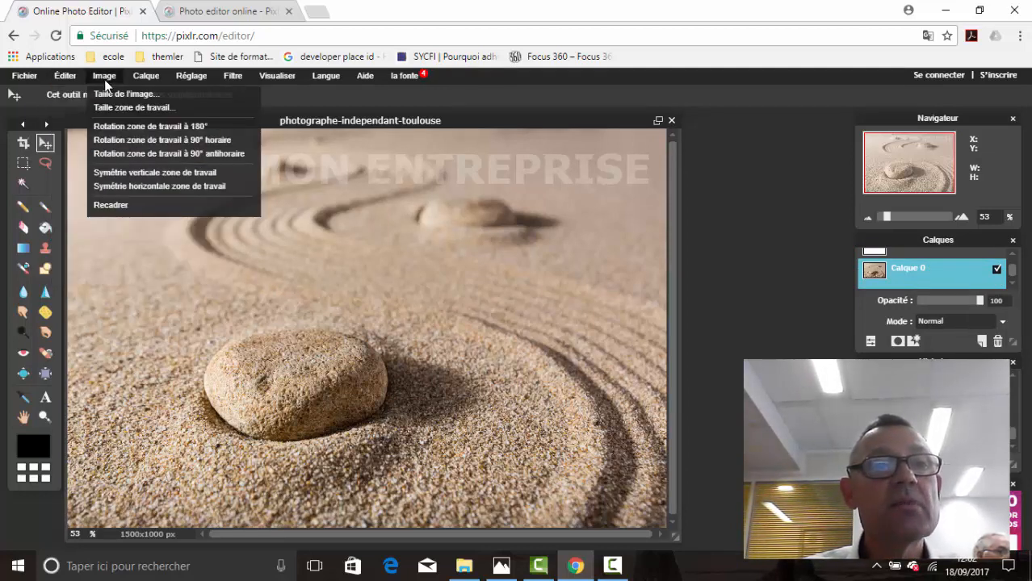
pyautogui.click(125, 185)
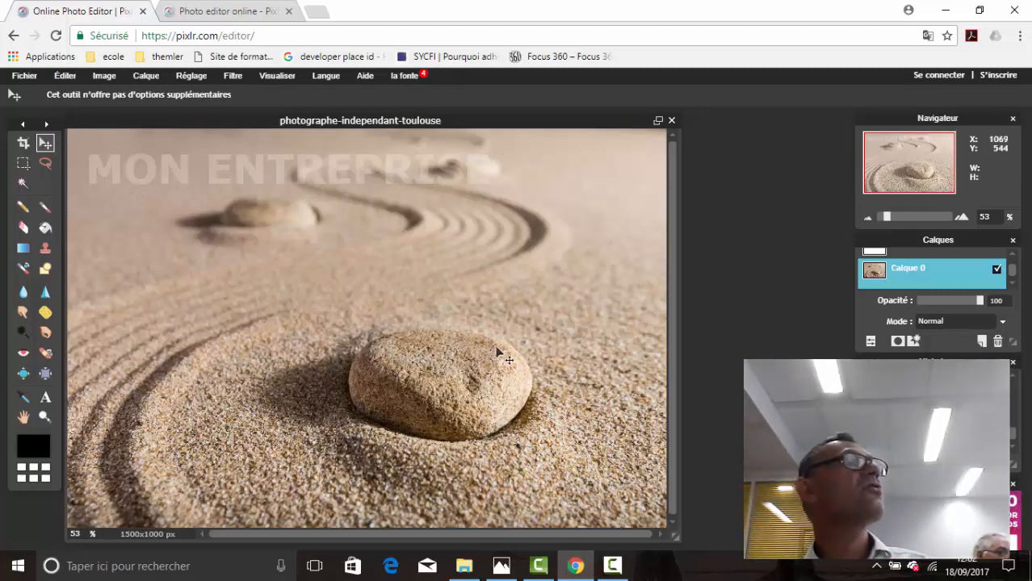
pyautogui.click(110, 78)
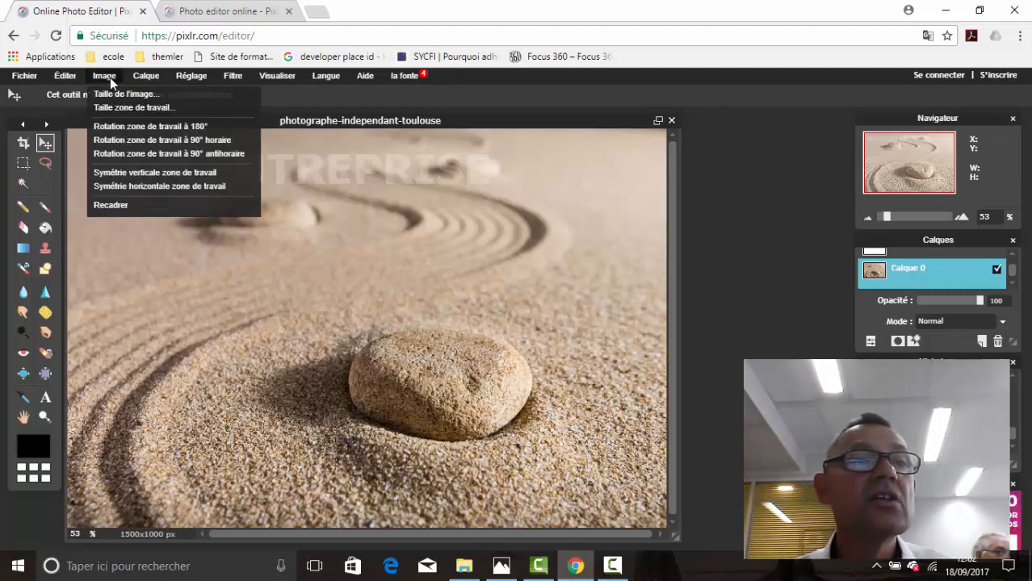
pyautogui.click(135, 185)
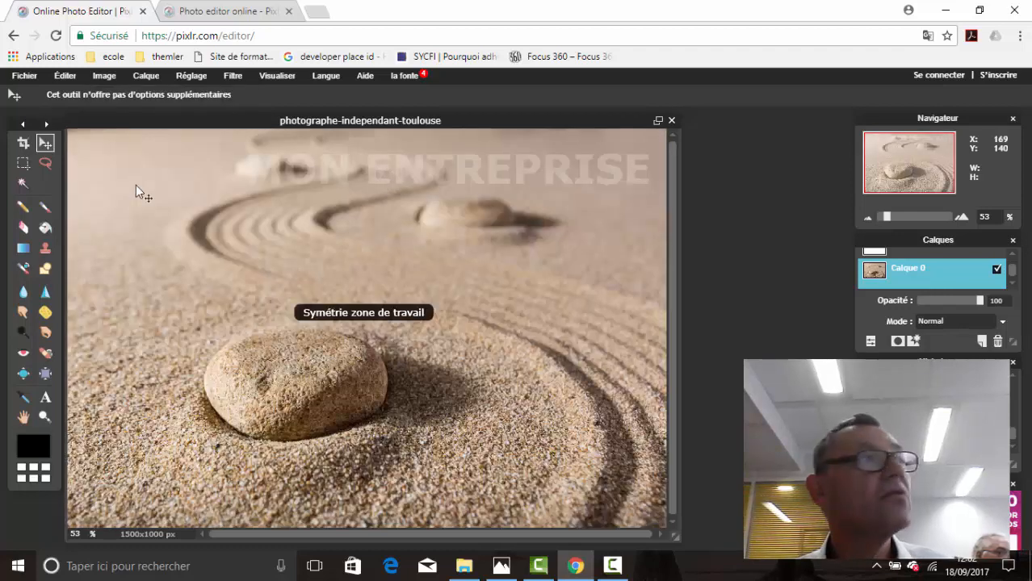